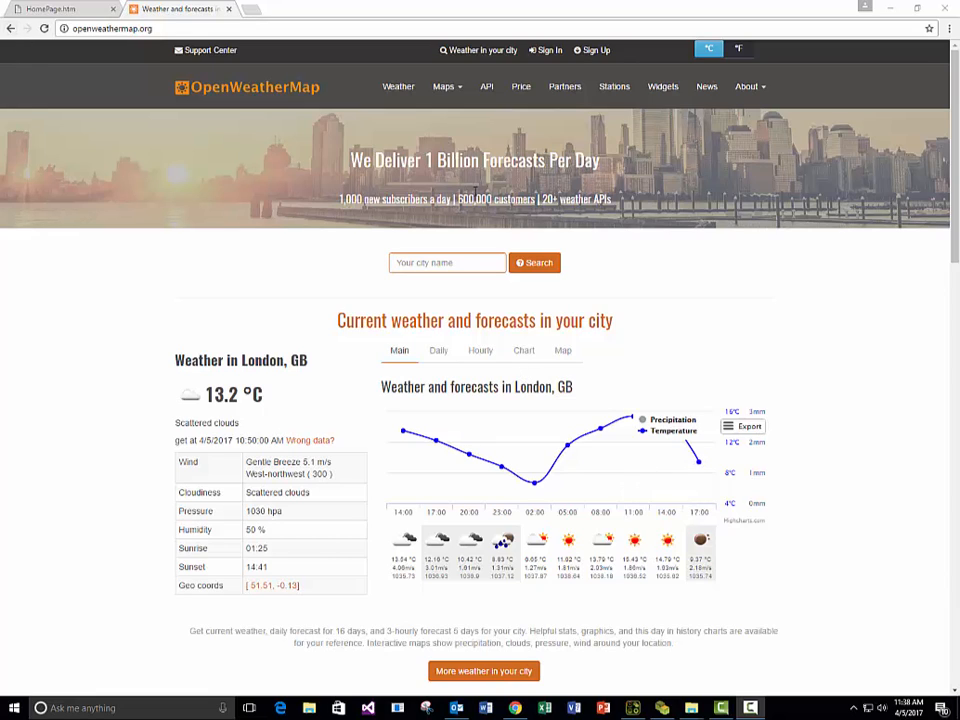
Open the OpenWeatherMap API documentation for current weather data and find the example calls by city name.
{"action": "left_click", "coordinate": [180, 30]}
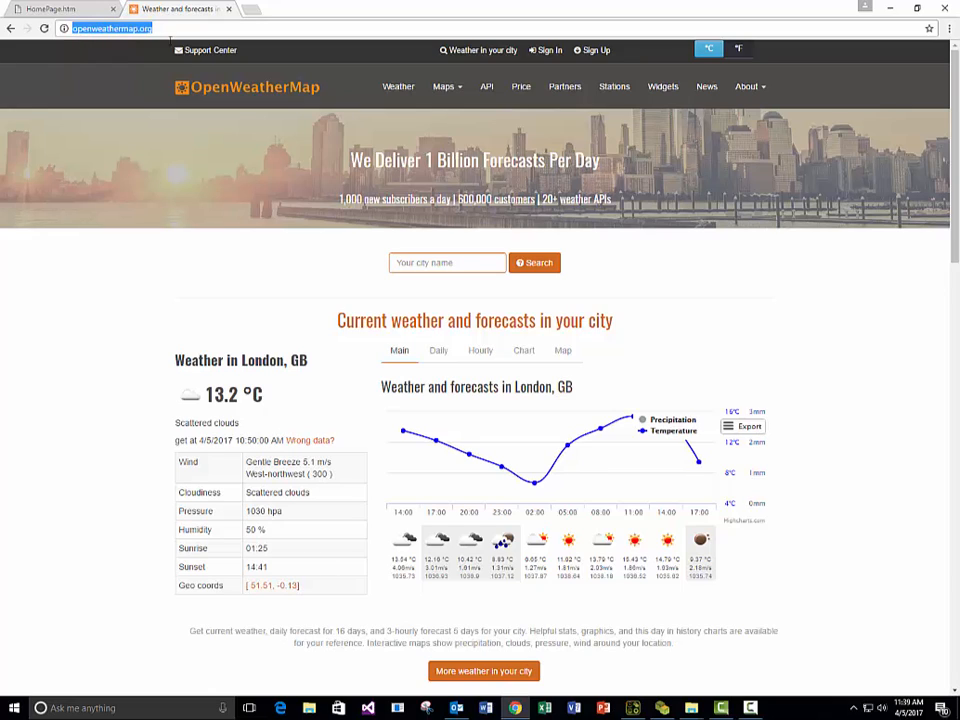
{"action": "left_click", "coordinate": [486, 89]}
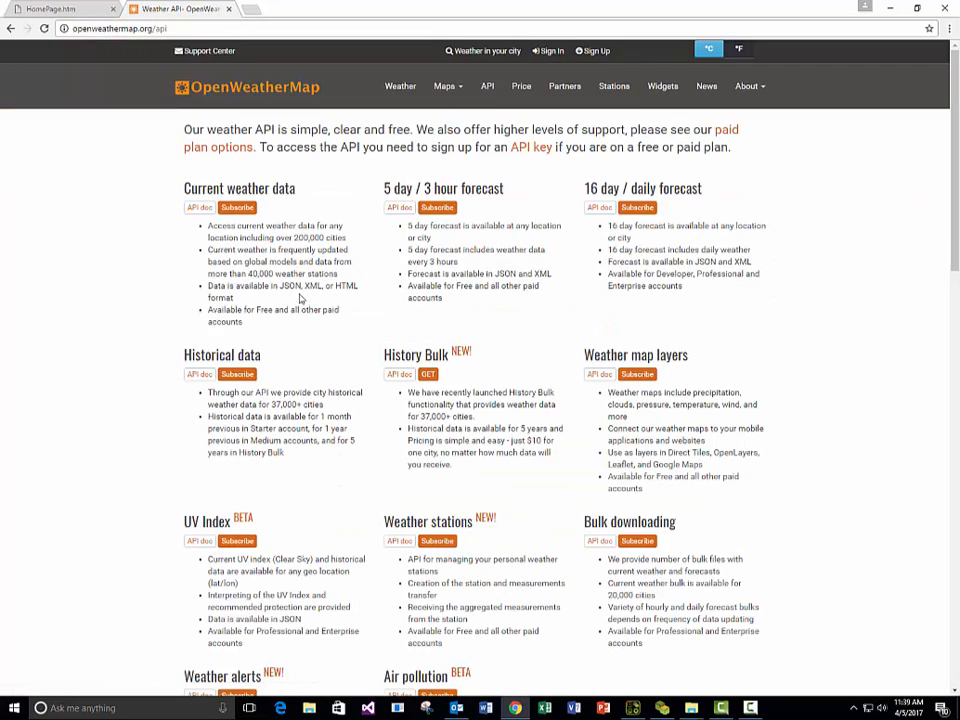
{"action": "scroll", "coordinate": [317, 392], "scroll_direction": "down", "scroll_amount": 2}
{"action": "scroll", "coordinate": [317, 390], "scroll_direction": "up", "scroll_amount": 2}
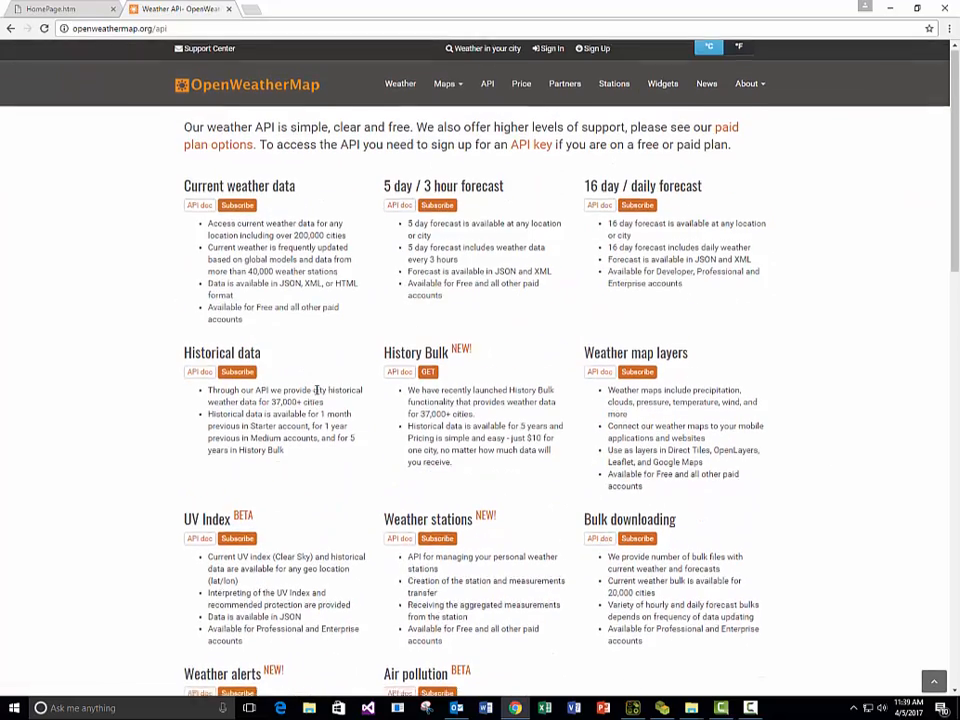
{"action": "left_click", "coordinate": [197, 210]}
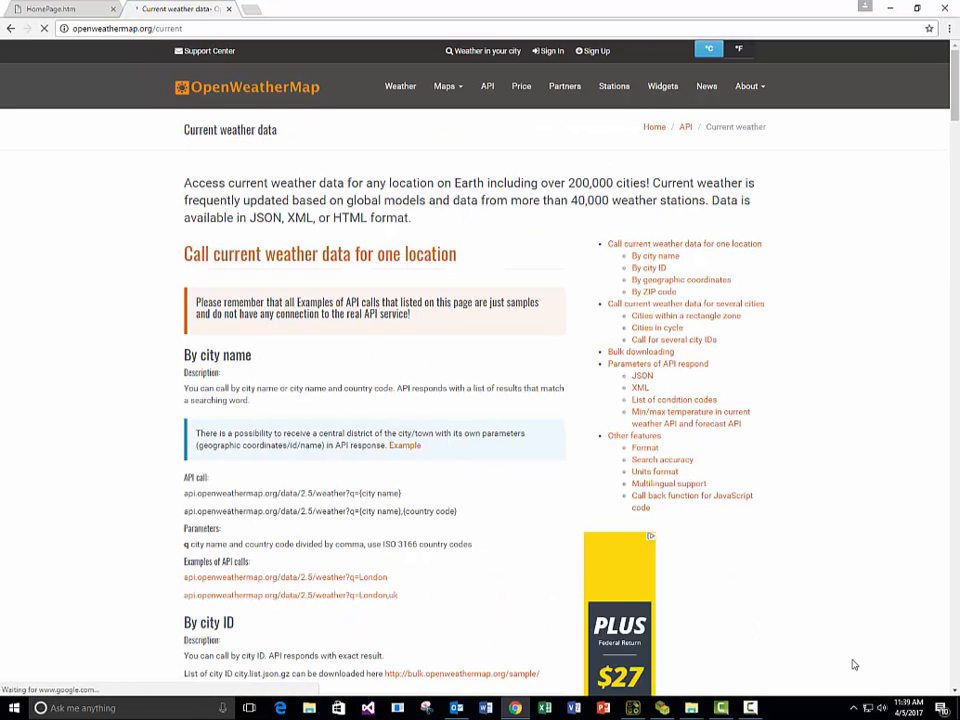
{"action": "scroll", "coordinate": [816, 625], "scroll_direction": "down", "scroll_amount": 1}
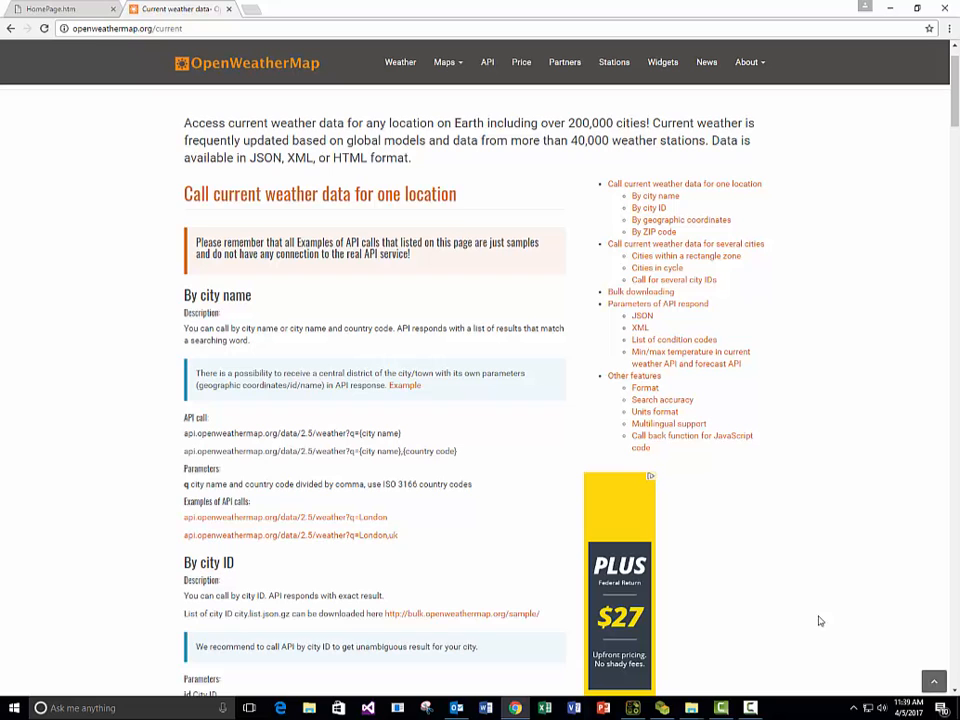
{"action": "scroll", "coordinate": [454, 453], "scroll_direction": "down", "scroll_amount": 1}
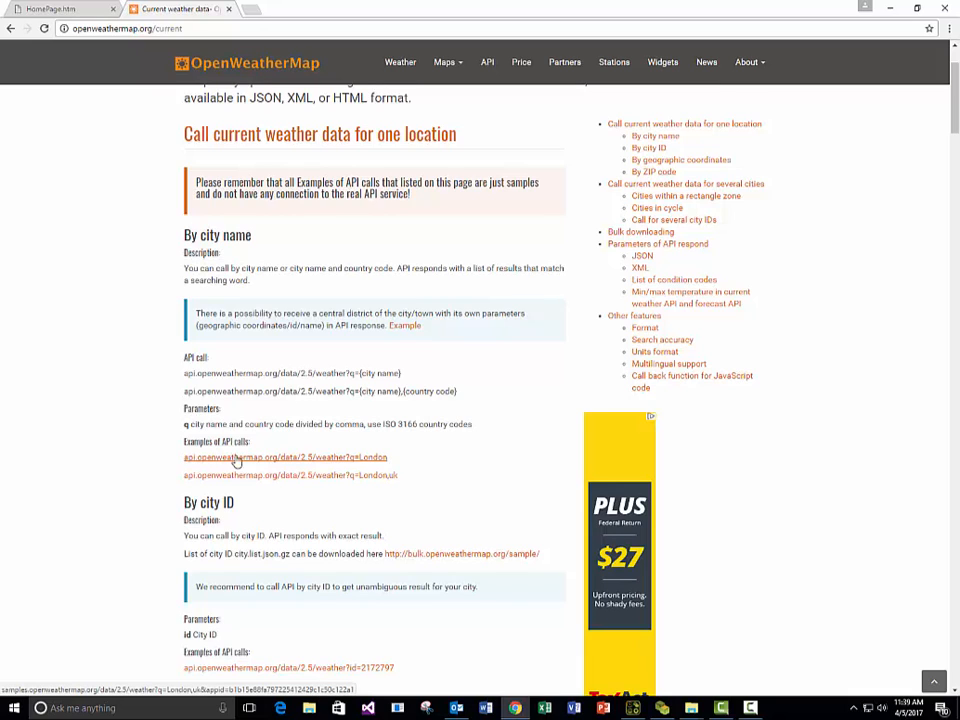
Open the example API call for London under the city name section to view its sample response.
{"action": "left_click", "coordinate": [319, 463]}
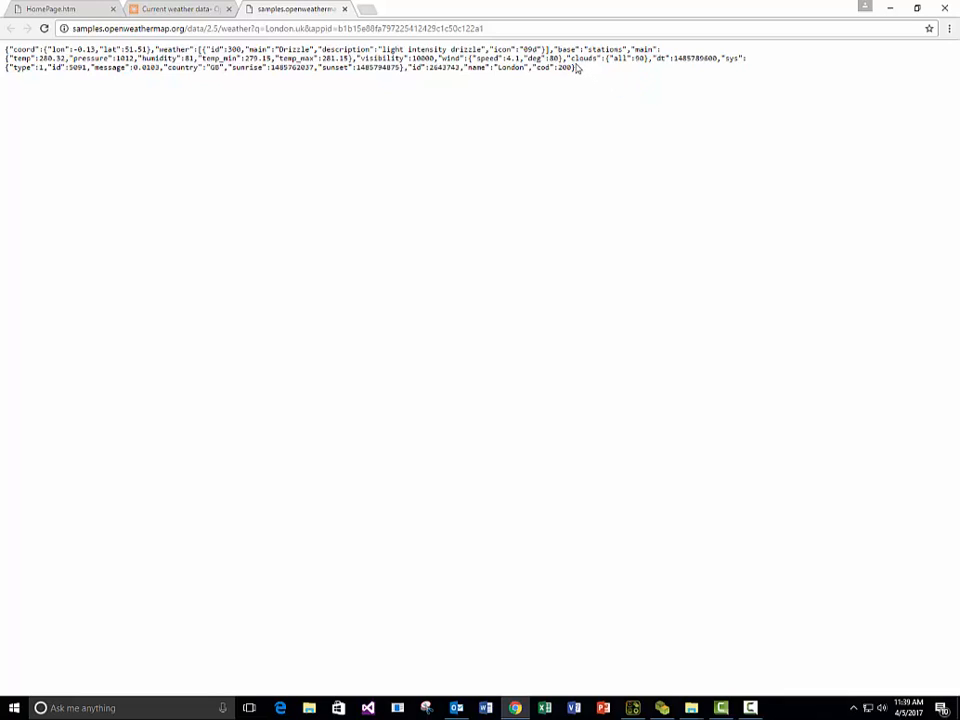
{"action": "left_click", "coordinate": [344, 9]}
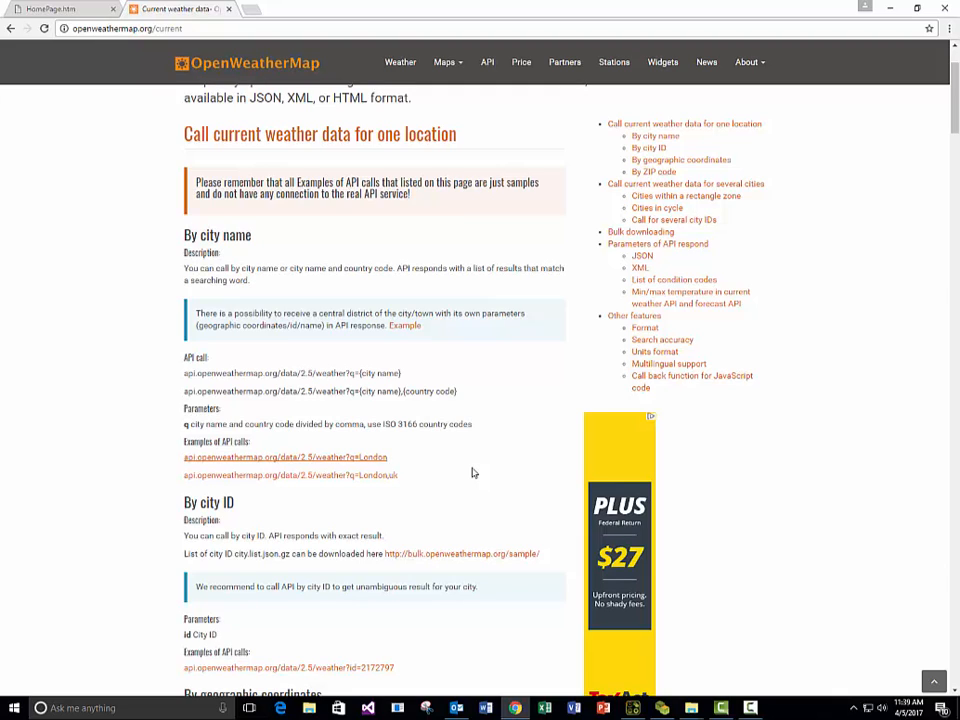
{"action": "left_click", "coordinate": [347, 459]}
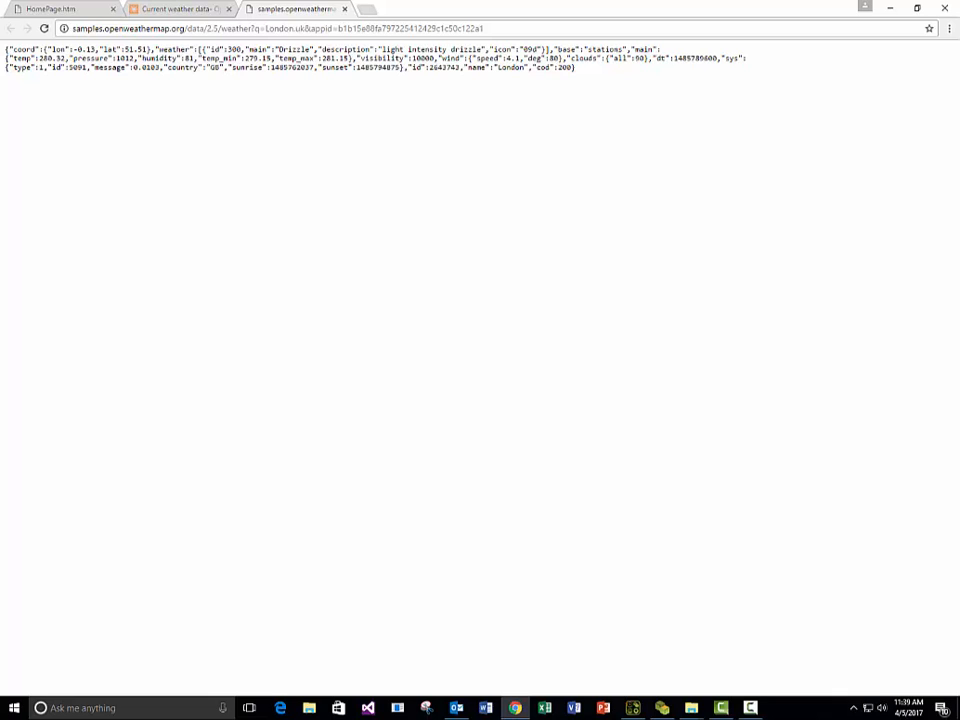
Switch to Data Model Designer and create a new data mapping configuration named Weather.
{"action": "left_click_drag", "start_coordinate": [959, 30], "coordinate": [452, 111]}
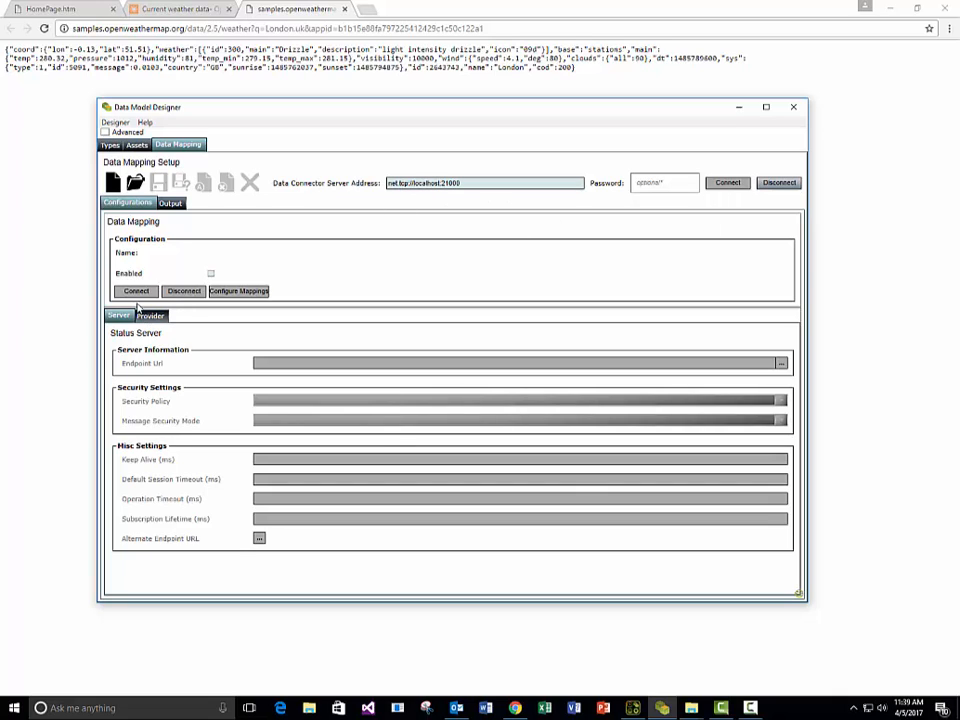
{"action": "left_click", "coordinate": [114, 184]}
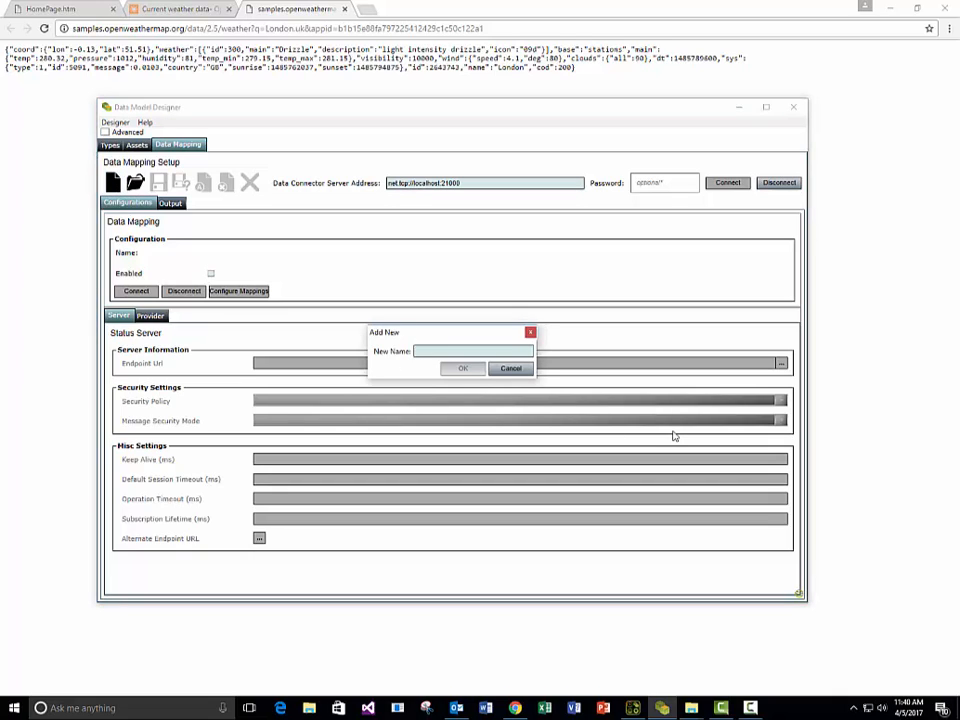
{"action": "type", "text": "We"}
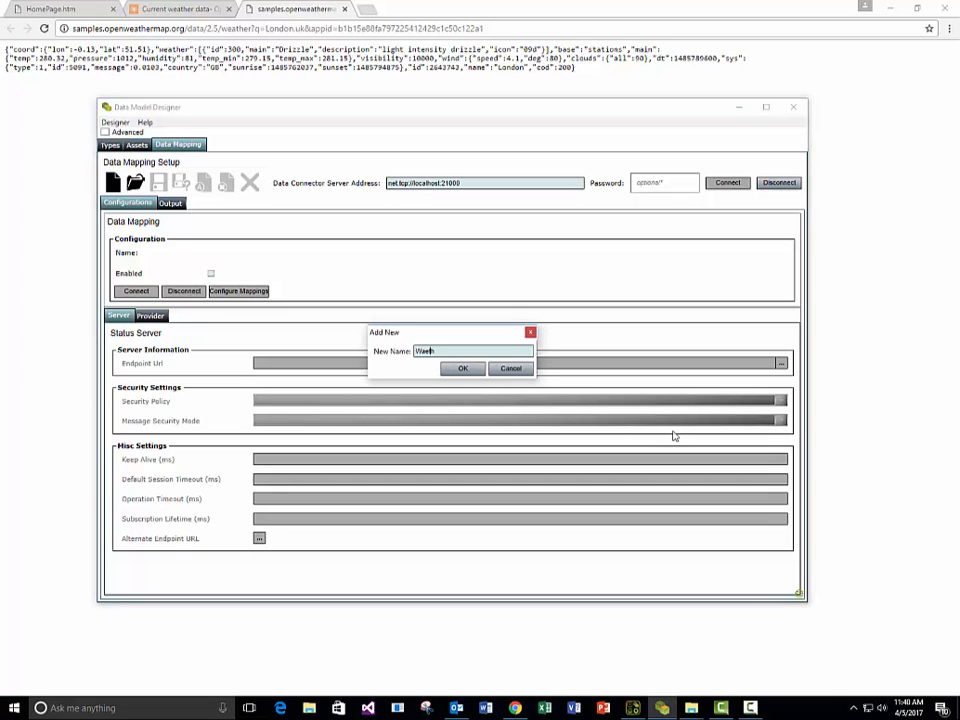
{"action": "type", "text": "ather"}
{"action": "left_click", "coordinate": [462, 369]}
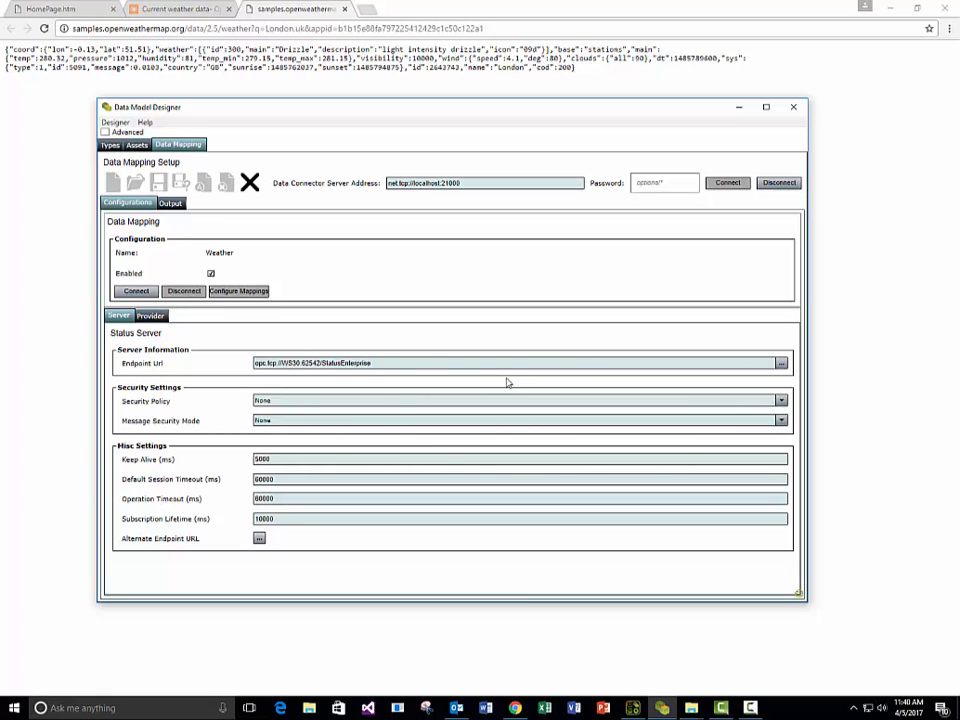
Set the Weather configuration's data provider type to REST Data Provider.
{"action": "left_click", "coordinate": [145, 316]}
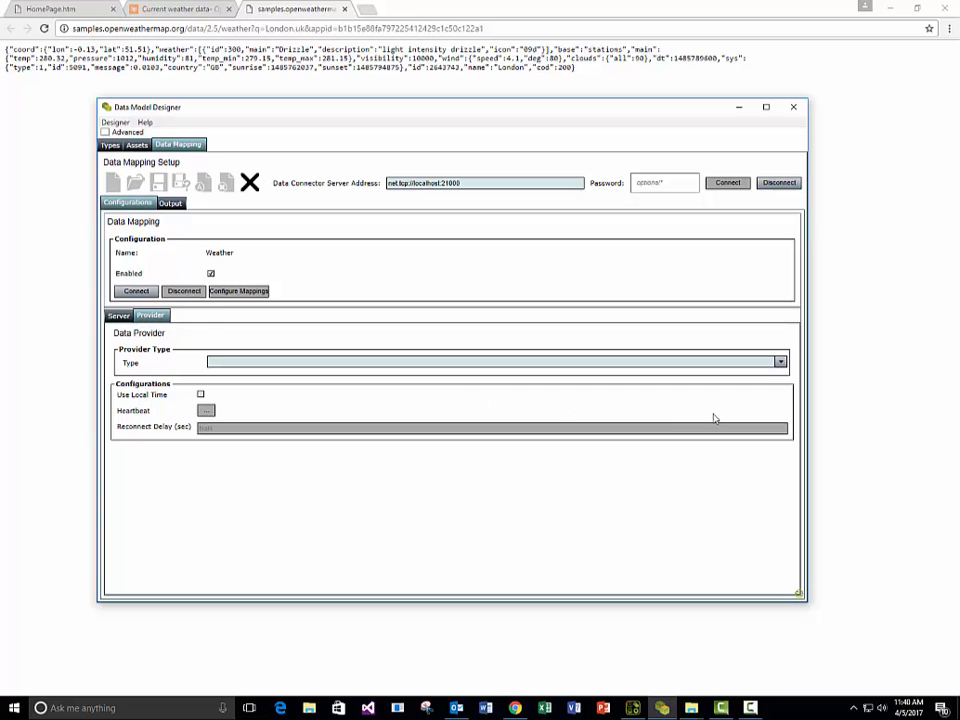
{"action": "left_click", "coordinate": [780, 362]}
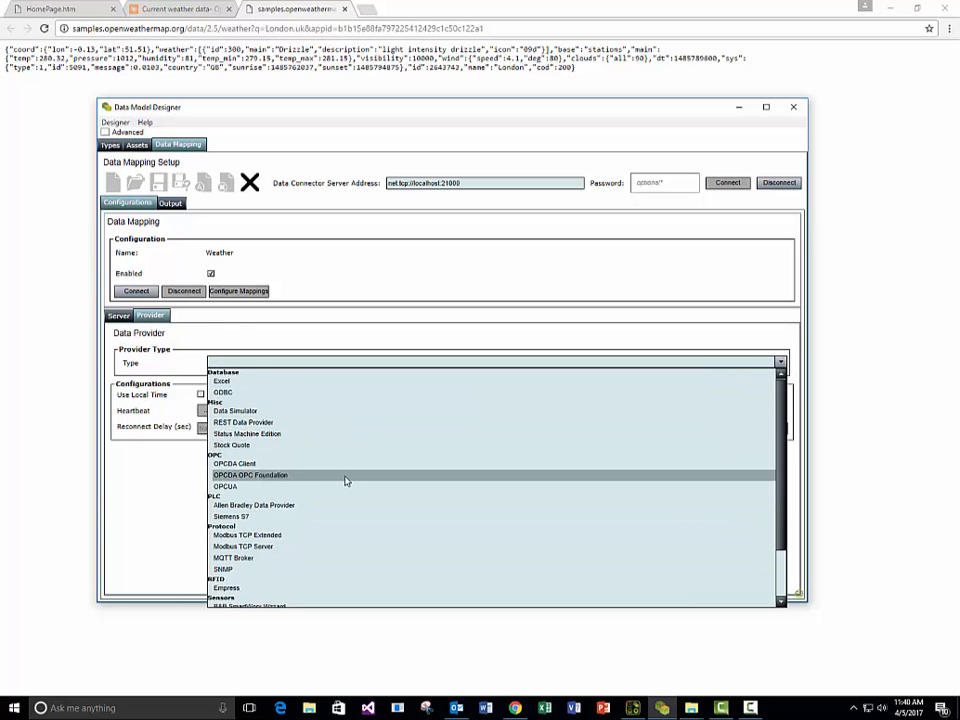
{"action": "scroll", "coordinate": [346, 480], "scroll_direction": "down", "scroll_amount": 2}
{"action": "scroll", "coordinate": [279, 528], "scroll_direction": "up", "scroll_amount": 1}
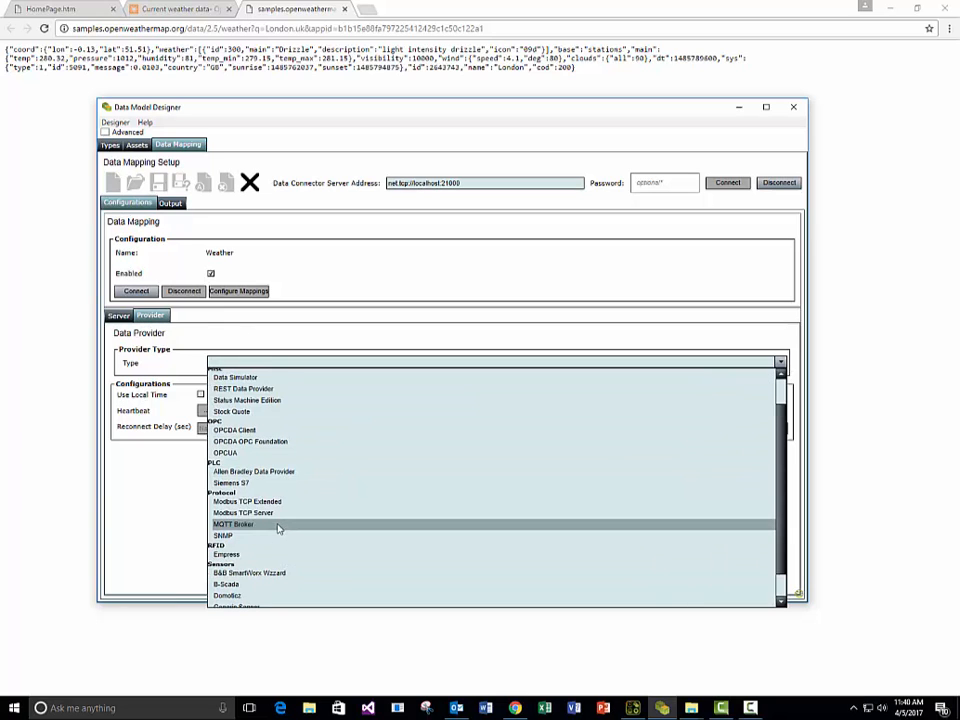
{"action": "scroll", "coordinate": [270, 440], "scroll_direction": "up", "scroll_amount": 1}
{"action": "left_click", "coordinate": [244, 424]}
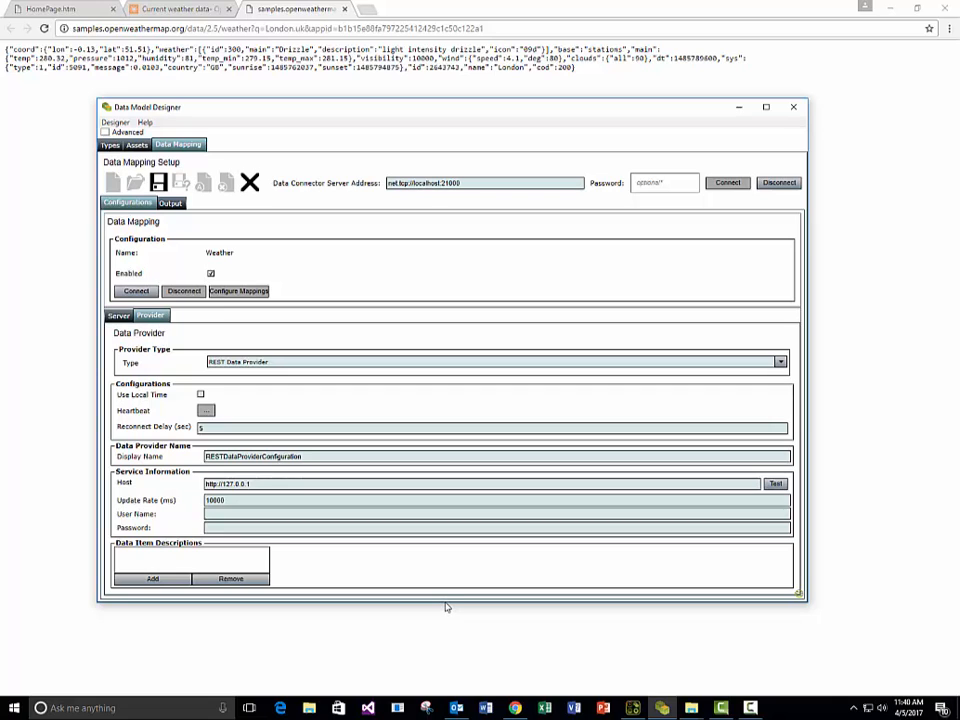
Copy the London sample call's URL, including its API key, from the browser into the REST provider's Host field.
{"action": "left_click_drag", "start_coordinate": [446, 605], "coordinate": [448, 637]}
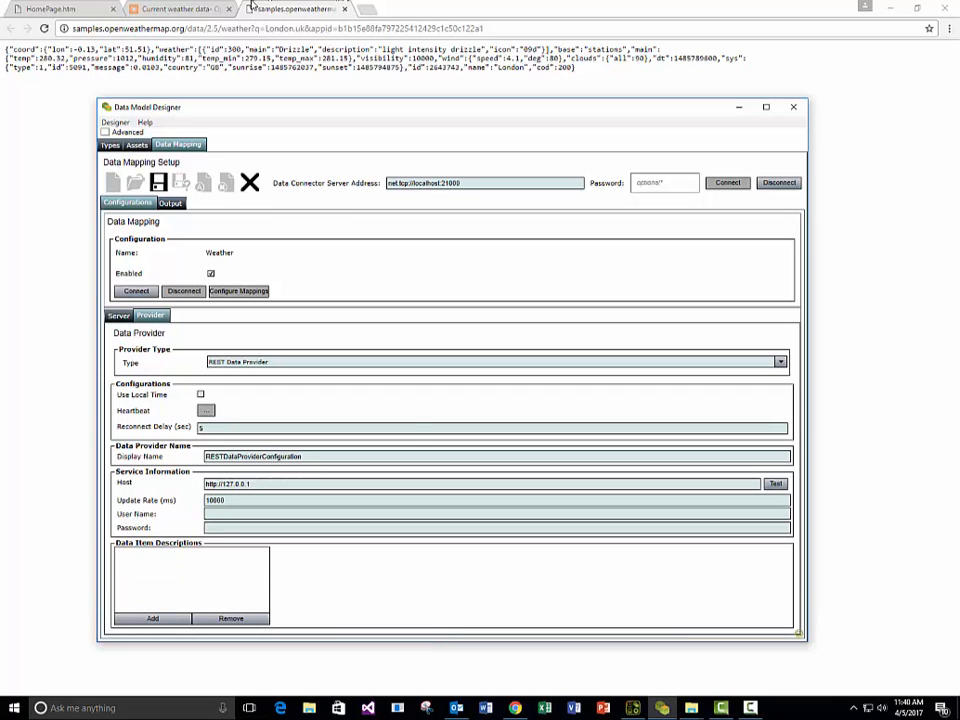
{"action": "left_click", "coordinate": [380, 28]}
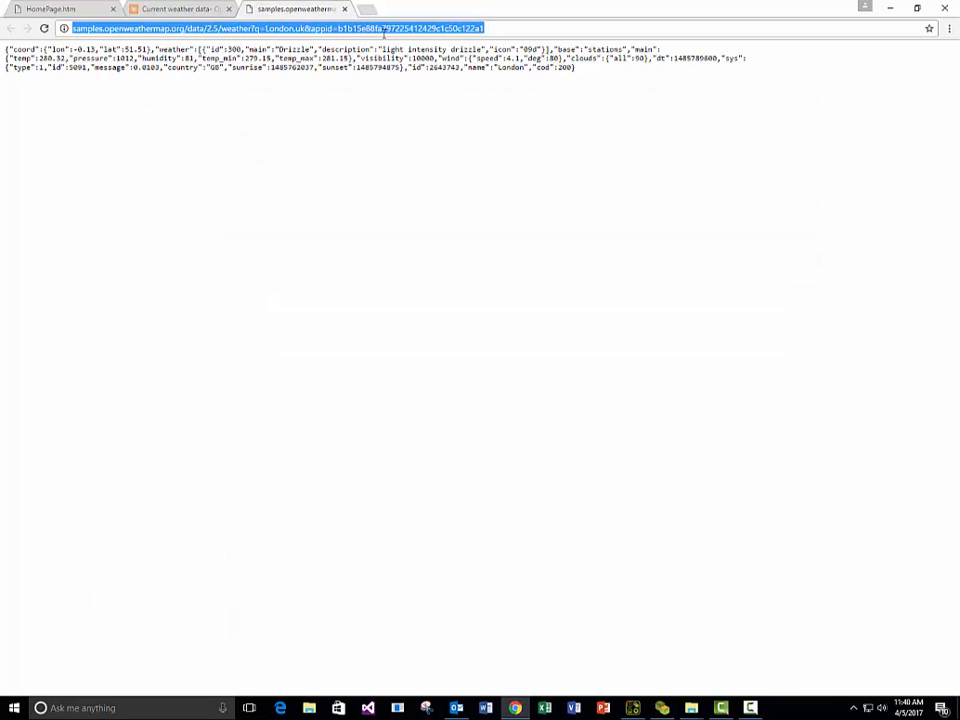
{"action": "right_click", "coordinate": [470, 33]}
{"action": "left_click", "coordinate": [509, 75]}
{"action": "left_click", "coordinate": [662, 707]}
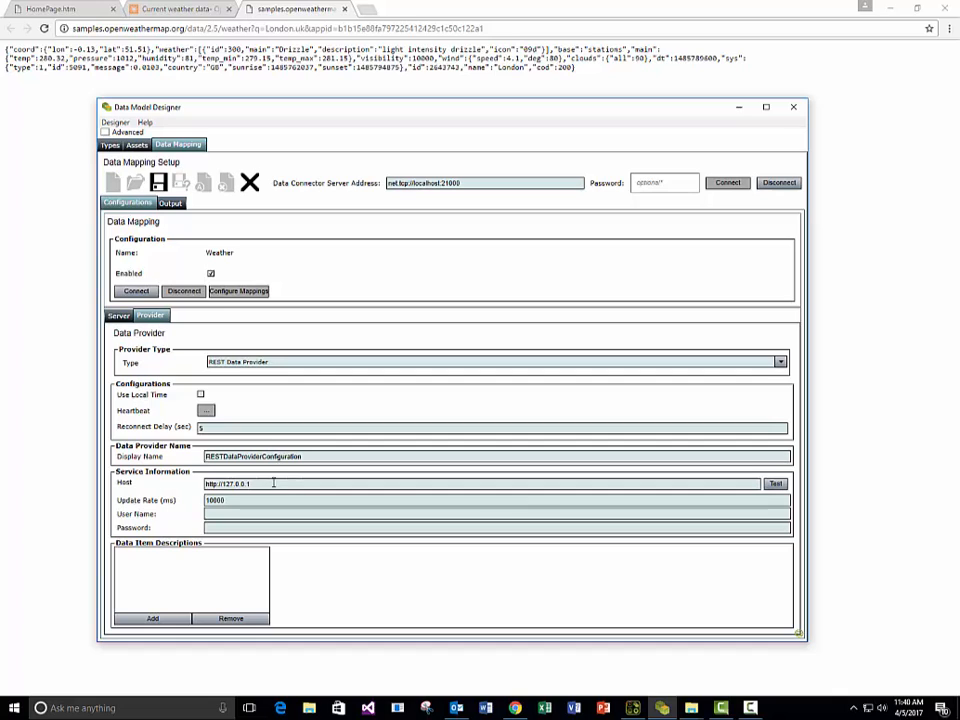
{"action": "left_click_drag", "start_coordinate": [266, 484], "coordinate": [184, 491]}
{"action": "key", "text": "ctrl+v"}
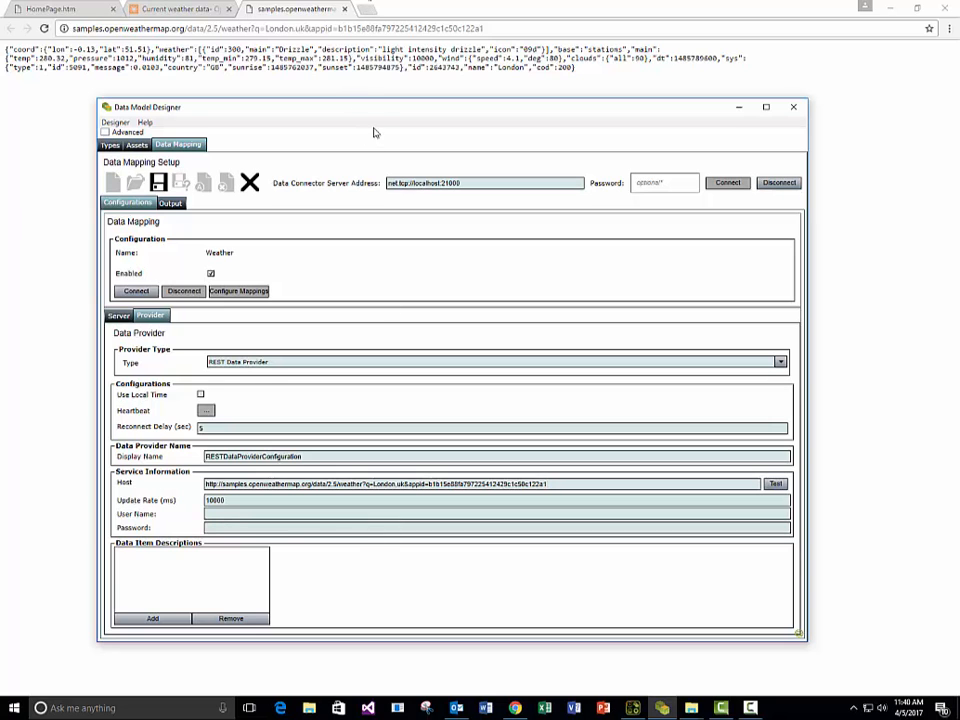
Test the REST provider's host address and dismiss the result.
{"action": "left_click_drag", "start_coordinate": [376, 112], "coordinate": [366, 66]}
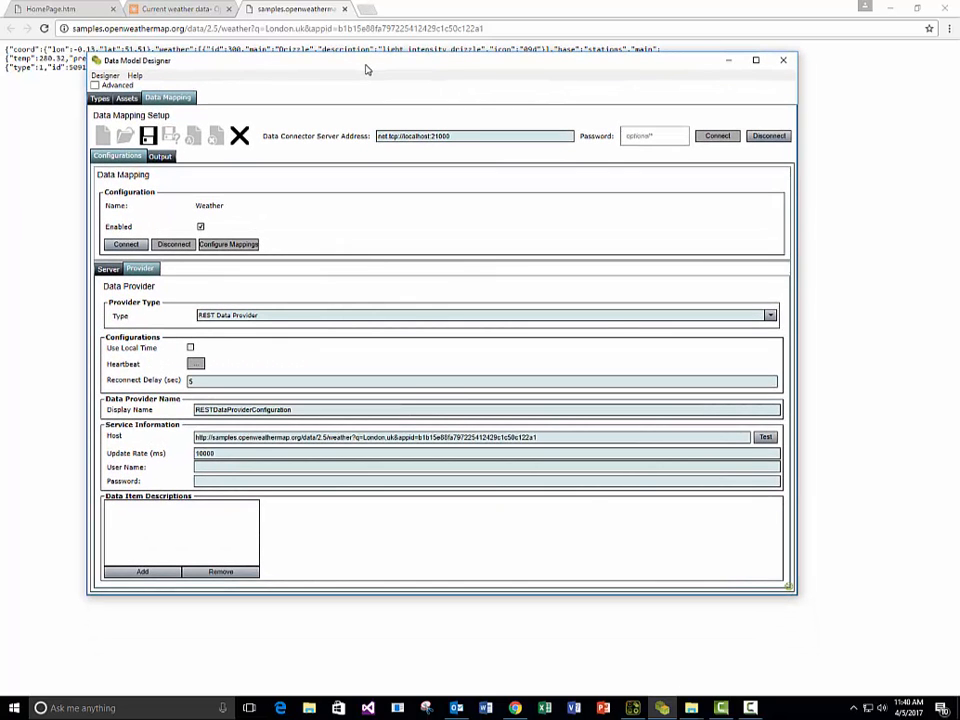
{"action": "left_click", "coordinate": [765, 439]}
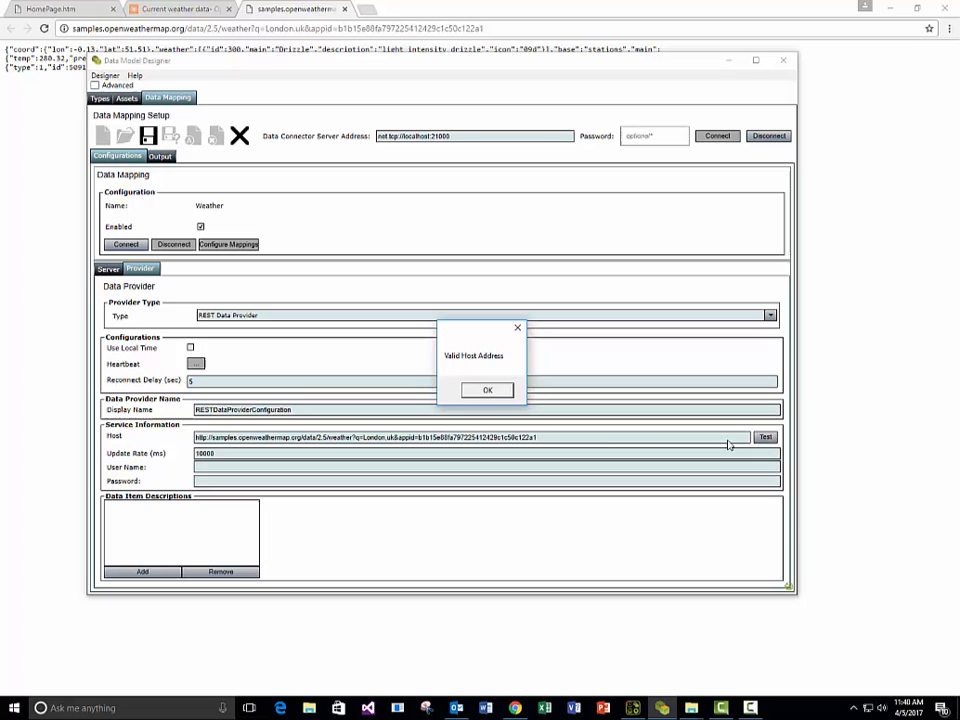
{"action": "left_click", "coordinate": [489, 389]}
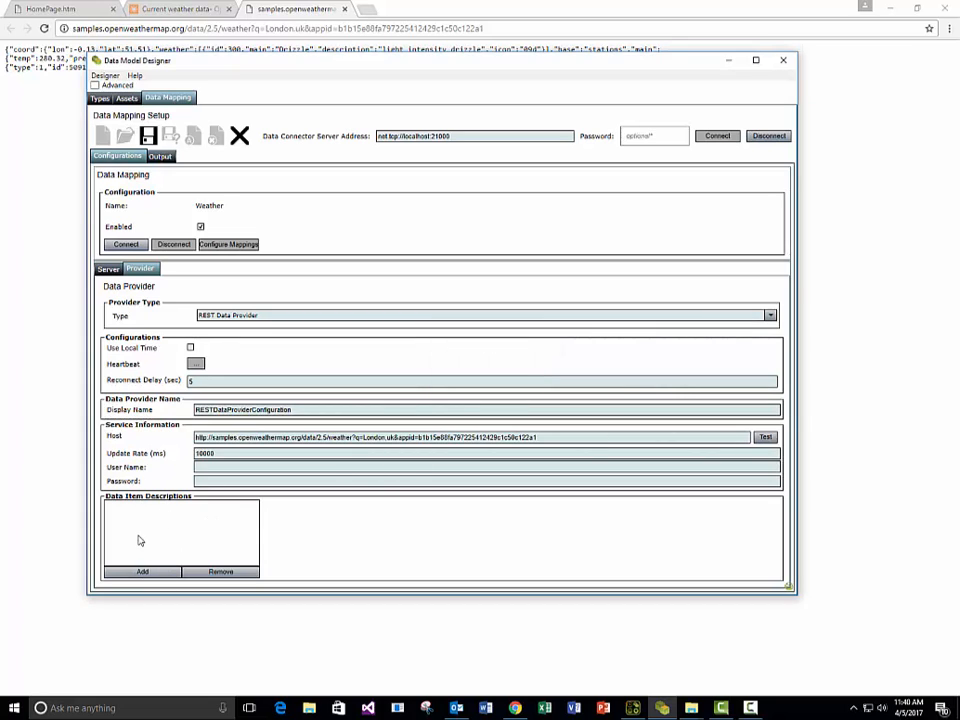
Add a data item description with the display name London Temperature.
{"action": "left_click", "coordinate": [142, 571]}
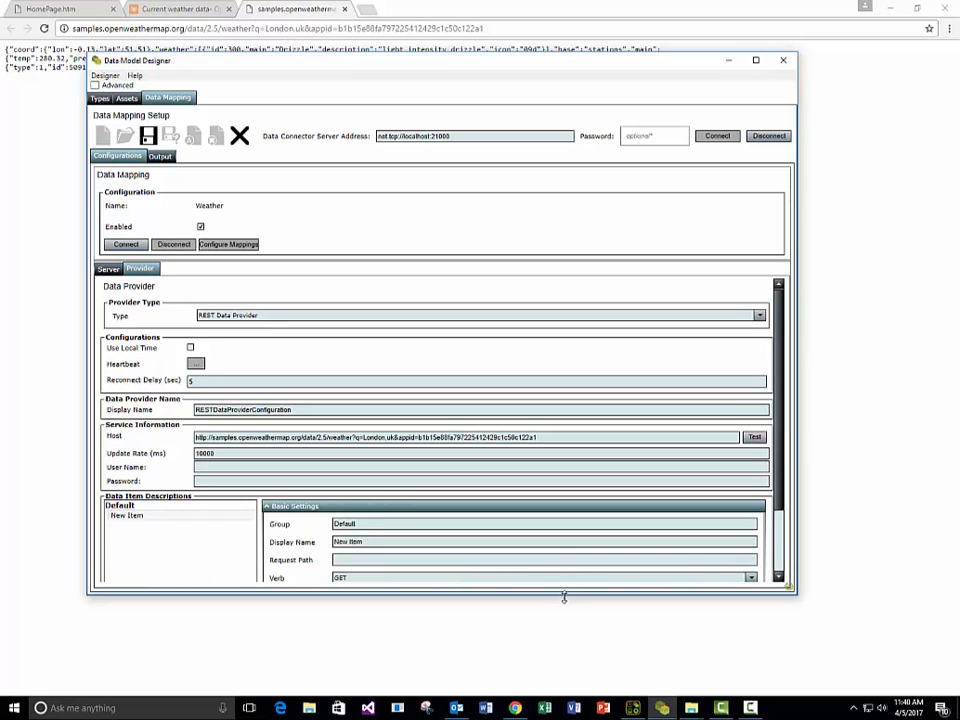
{"action": "left_click_drag", "start_coordinate": [565, 605], "coordinate": [574, 688]}
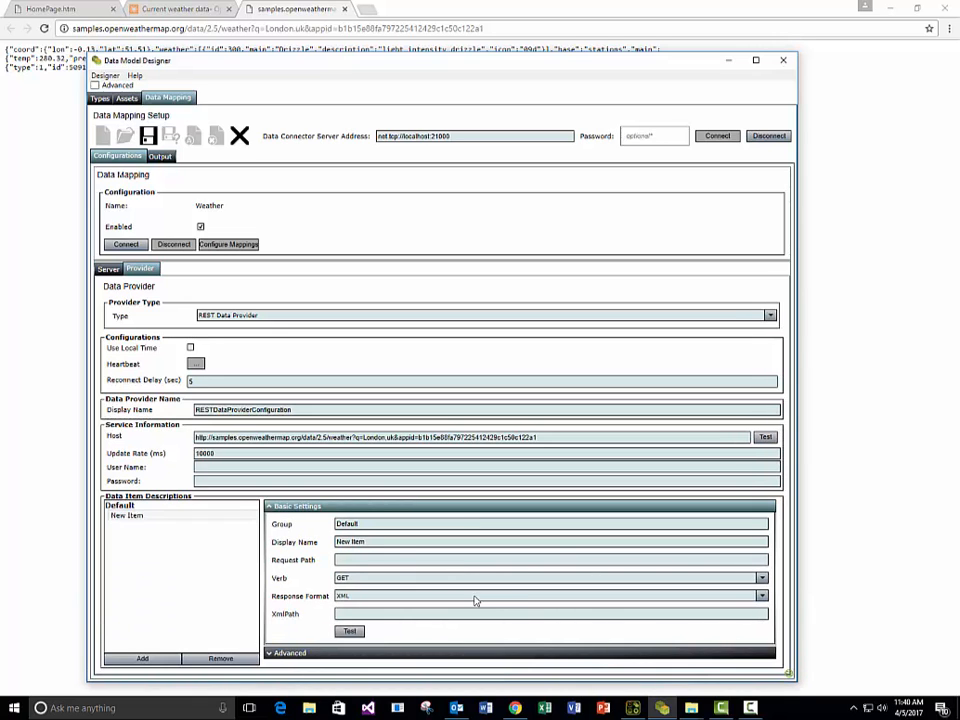
{"action": "left_click_drag", "start_coordinate": [385, 542], "coordinate": [219, 537]}
{"action": "type", "text": "London Temperature"}
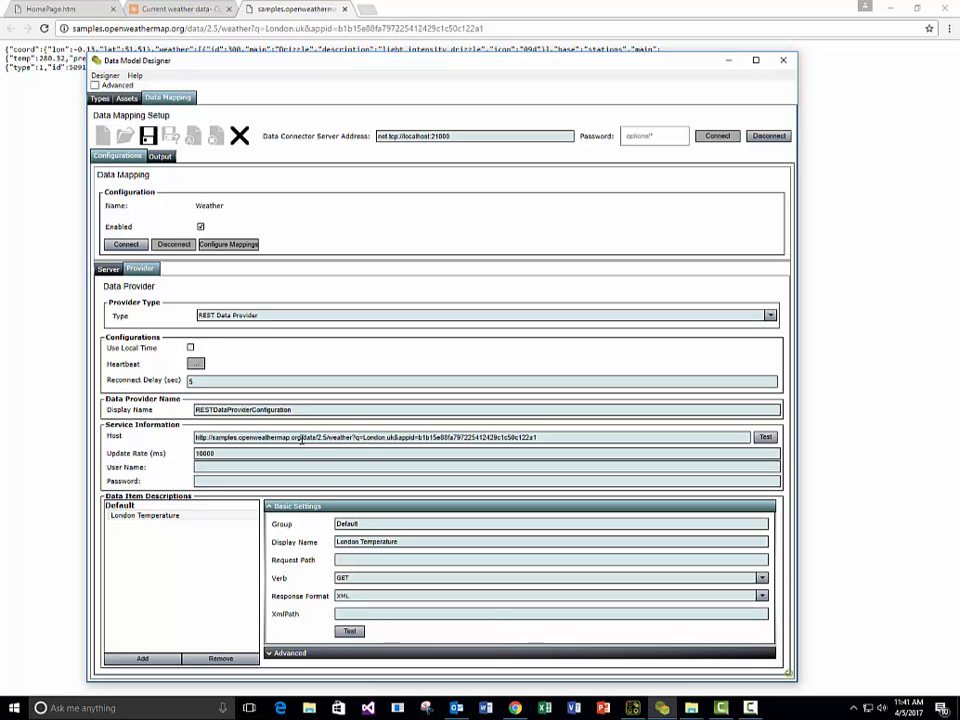
{"action": "left_click_drag", "start_coordinate": [301, 437], "coordinate": [564, 454]}
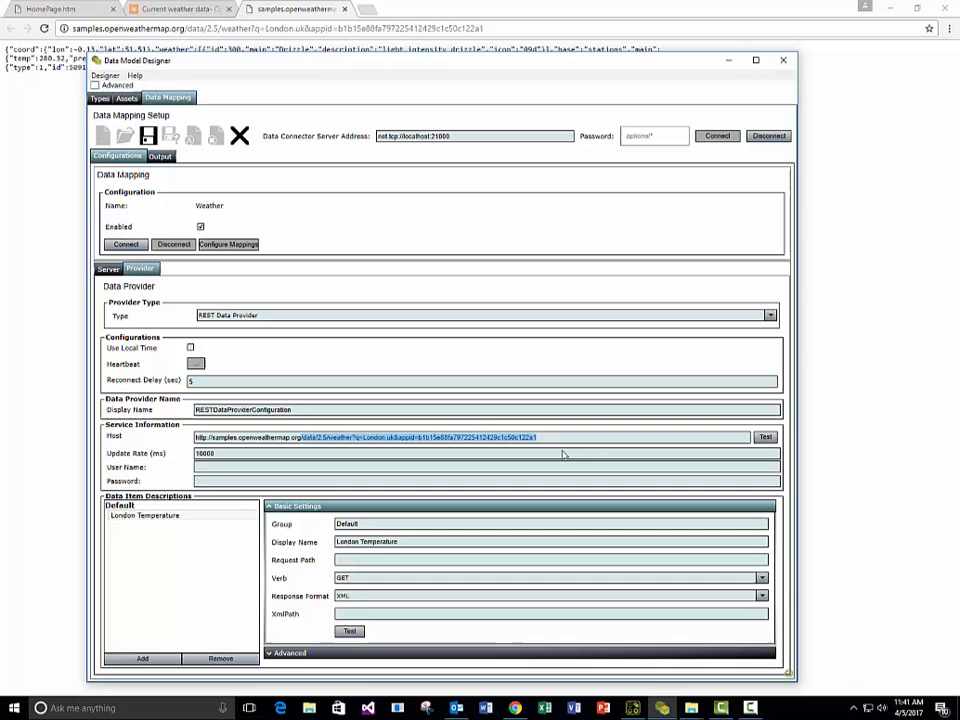
{"action": "right_click", "coordinate": [483, 441]}
{"action": "left_click", "coordinate": [522, 447]}
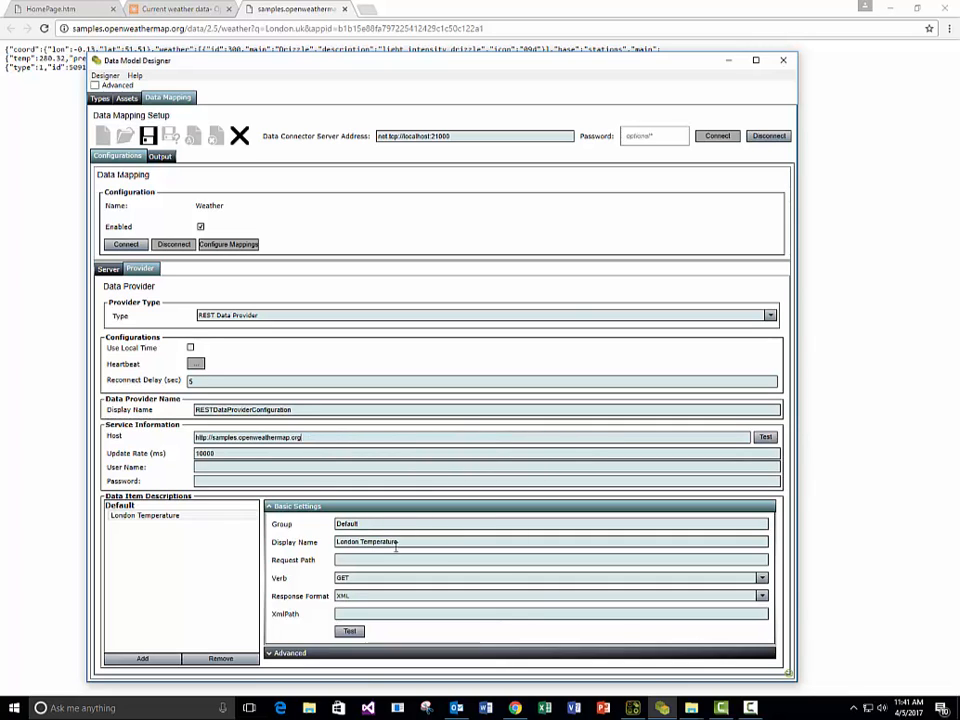
{"action": "right_click", "coordinate": [405, 561]}
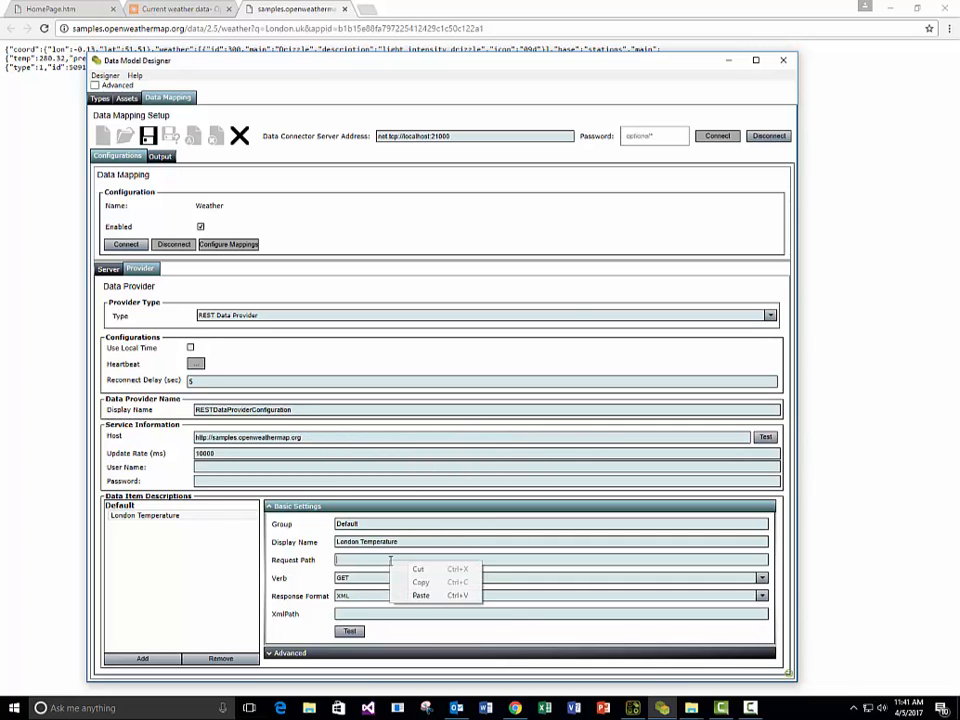
{"action": "left_click", "coordinate": [440, 594]}
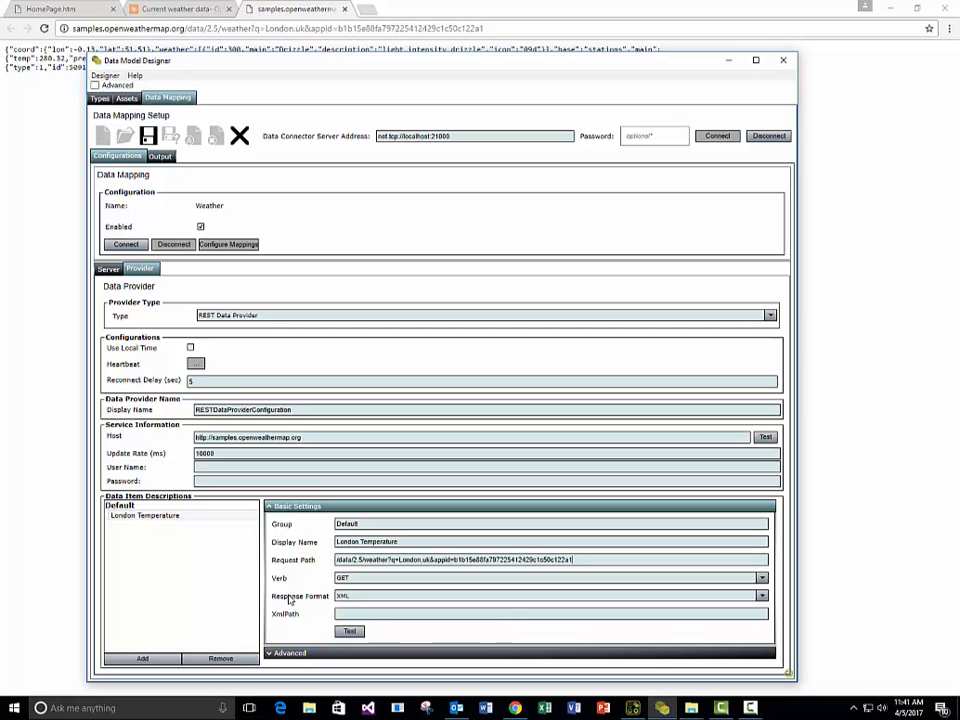
Test the London Temperature request and set its response format to JSON.
{"action": "left_click", "coordinate": [349, 631]}
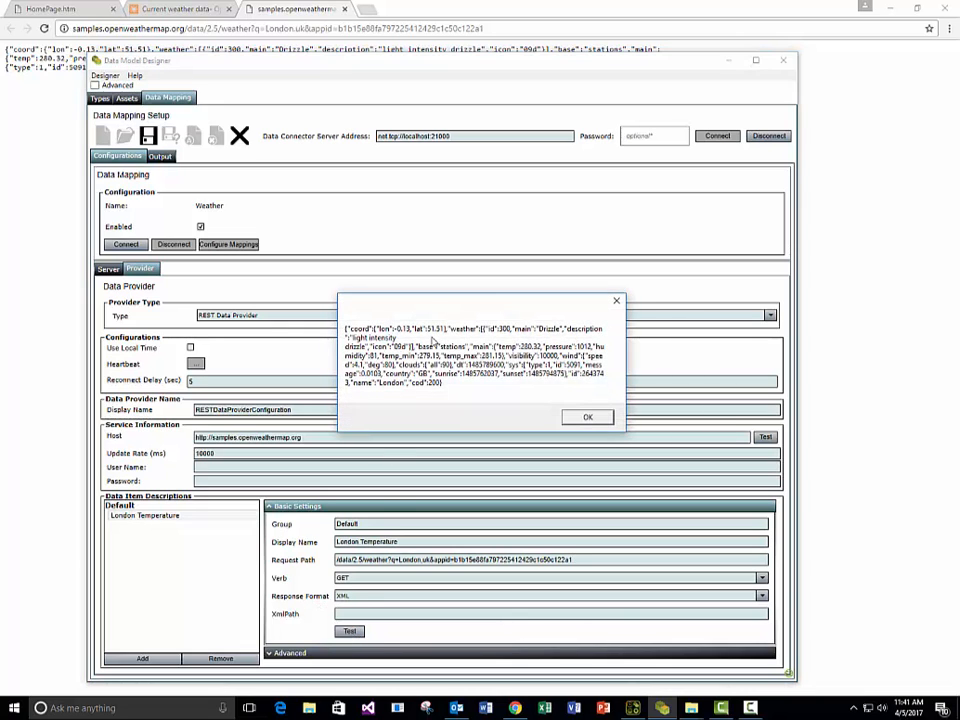
{"action": "left_click", "coordinate": [591, 418]}
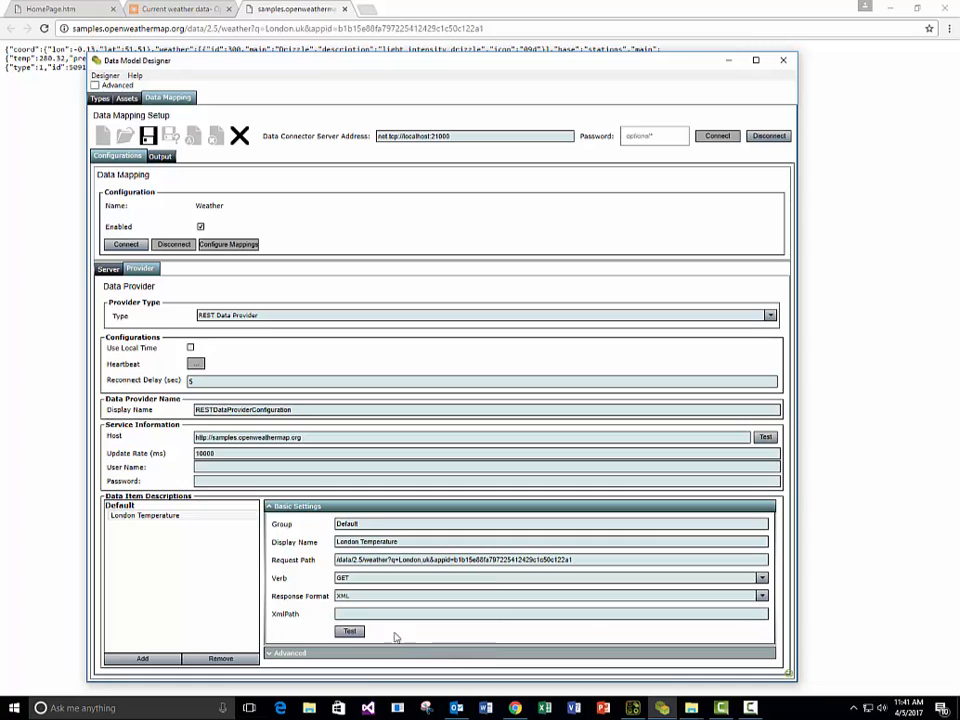
{"action": "left_click", "coordinate": [362, 597]}
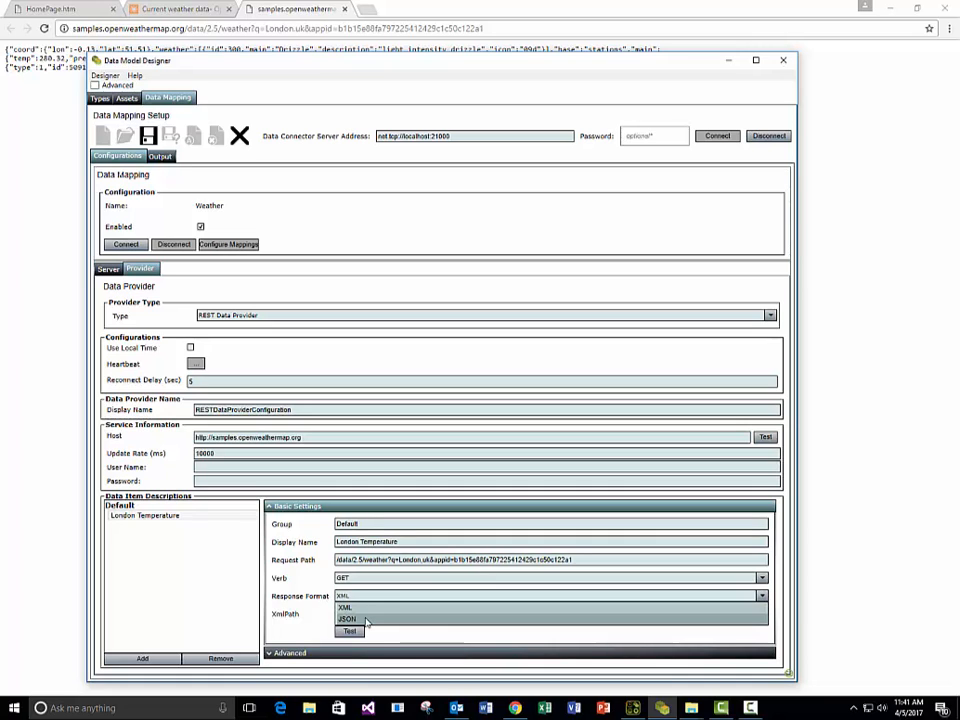
{"action": "left_click", "coordinate": [383, 622]}
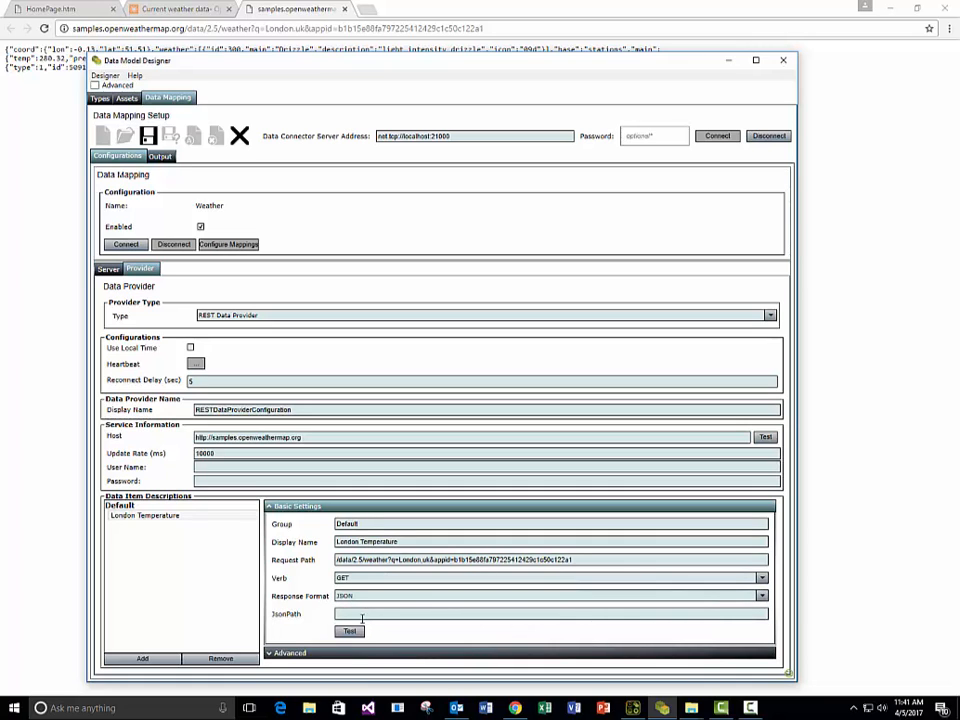
Test the London Temperature request without a JsonPath and again with its JsonPath set to main, dismissing each result.
{"action": "left_click", "coordinate": [360, 631]}
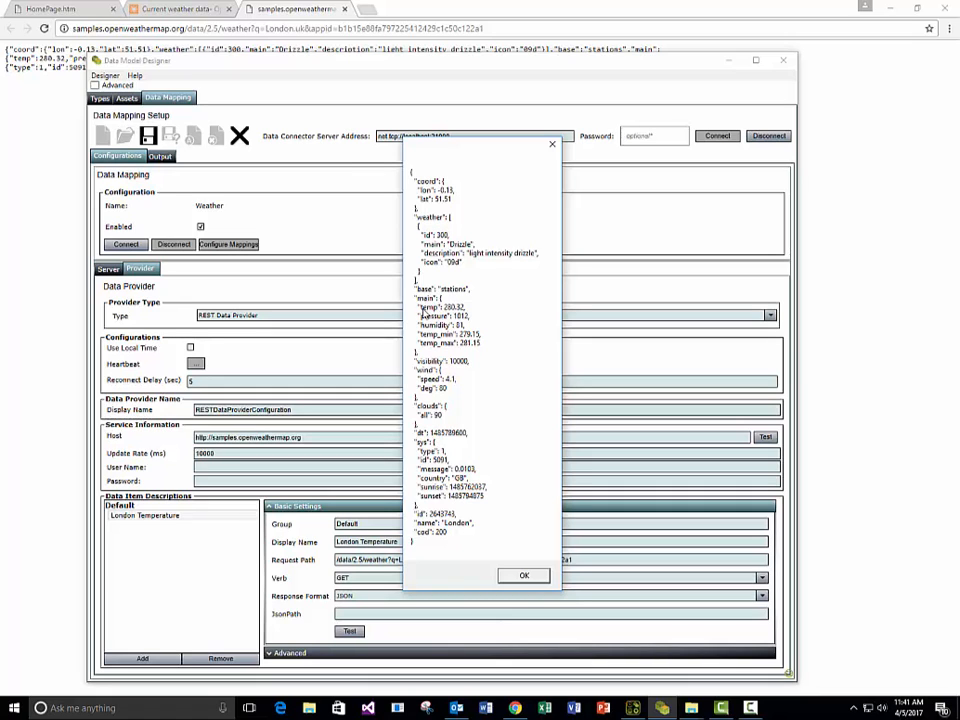
{"action": "left_click", "coordinate": [525, 577]}
{"action": "left_click", "coordinate": [482, 613]}
{"action": "type", "text": "main"}
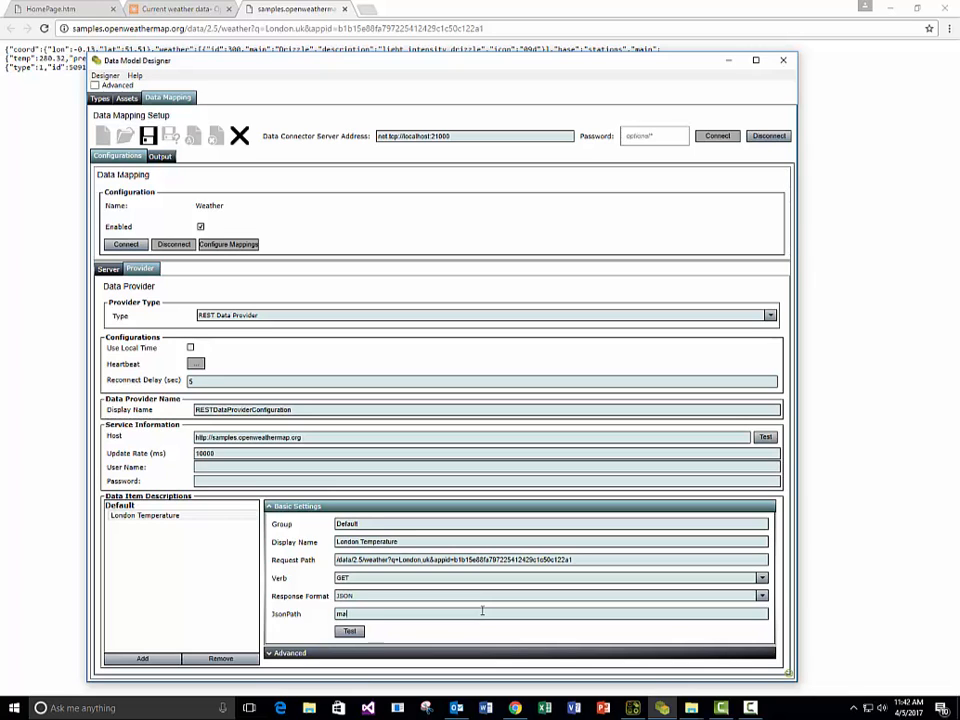
{"action": "left_click", "coordinate": [349, 631]}
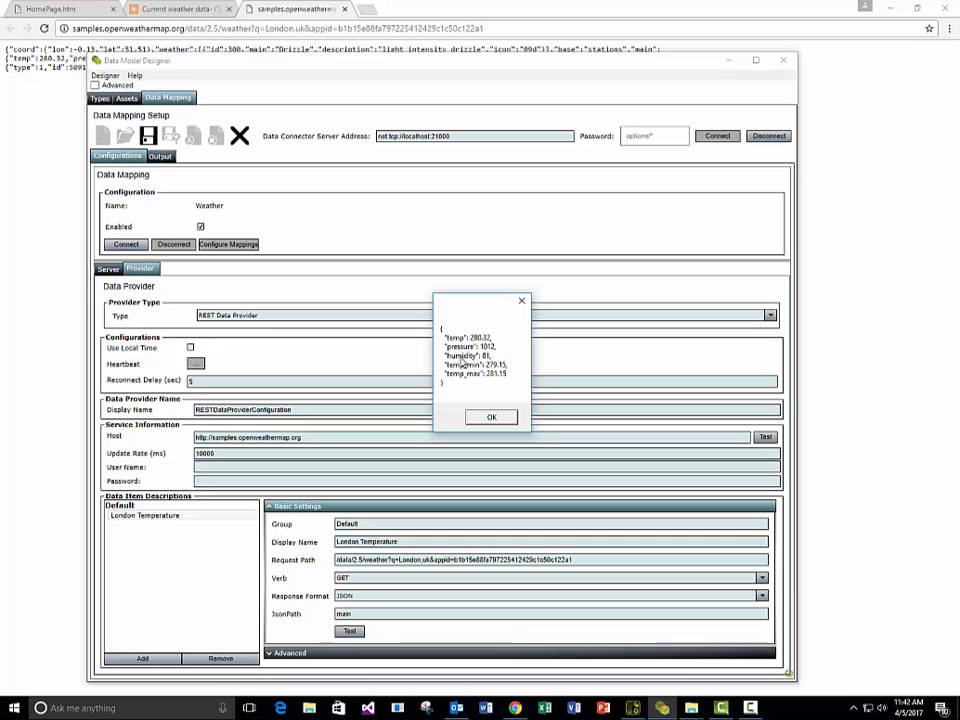
{"action": "left_click", "coordinate": [489, 419]}
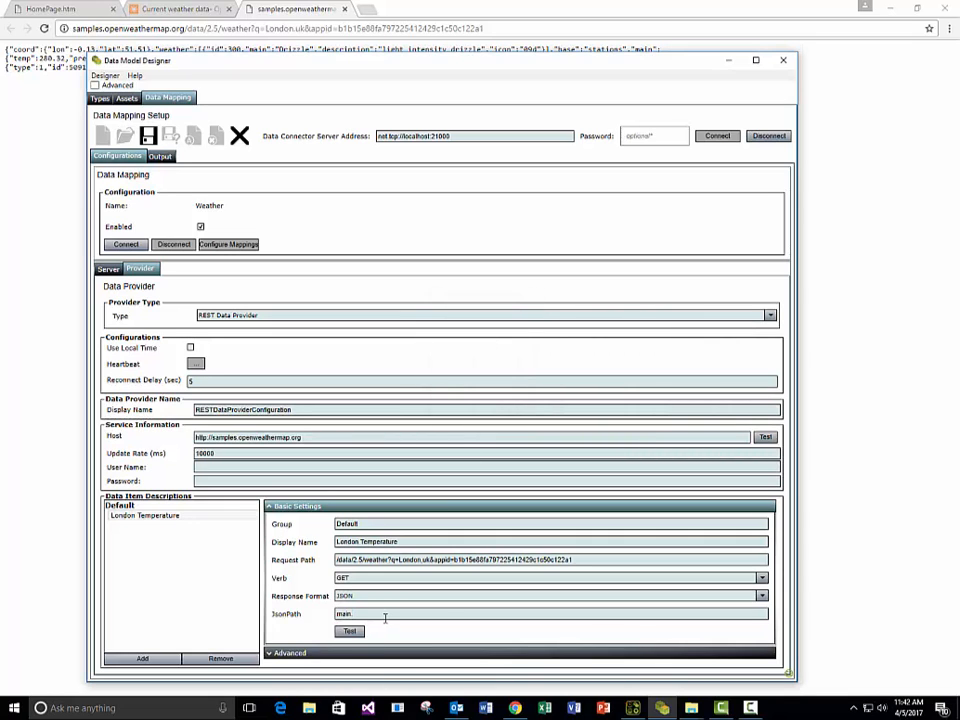
Extend London Temperature's JsonPath to main.temp, test the request and dismiss the result.
{"action": "type", "text": "temp"}
{"action": "left_click", "coordinate": [349, 631]}
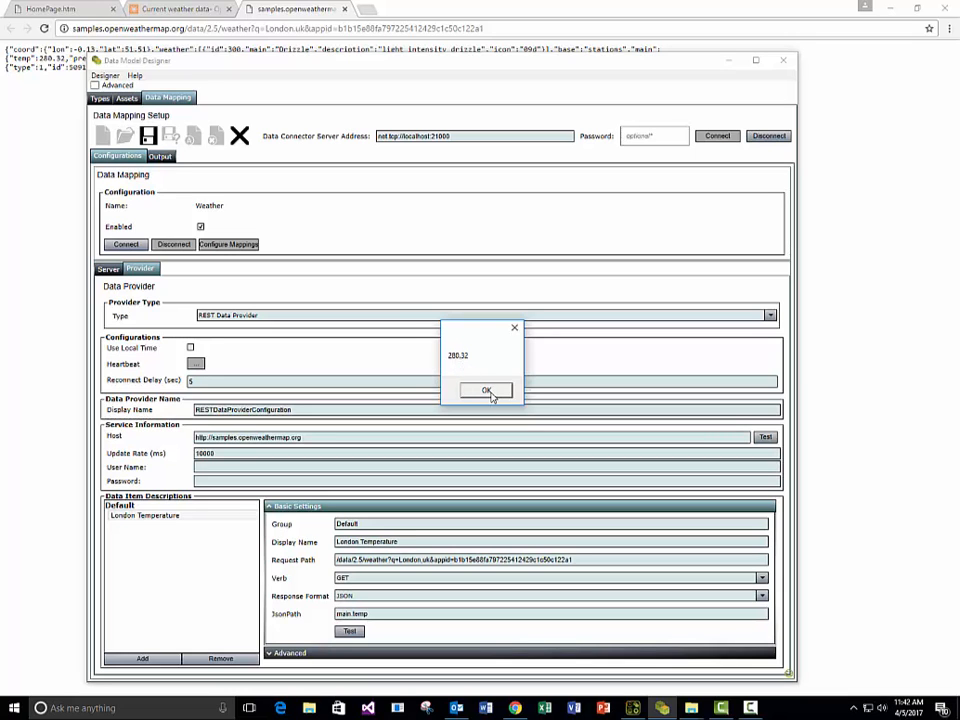
{"action": "left_click", "coordinate": [487, 391]}
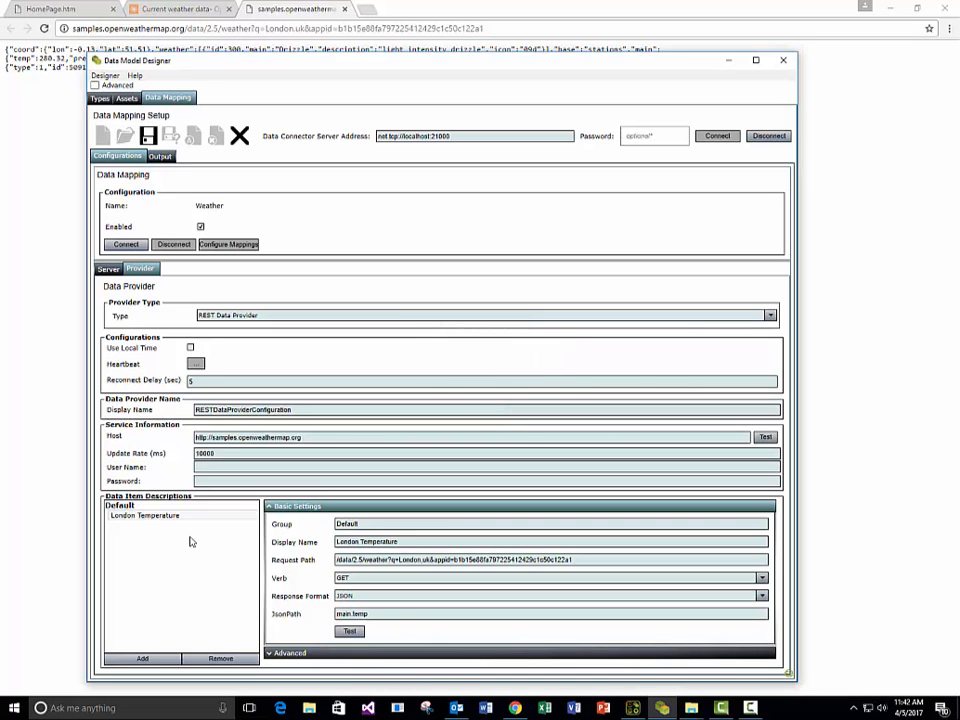
Maximize the window, connect the Weather configuration and open its mapping configuration.
{"action": "left_click", "coordinate": [756, 62]}
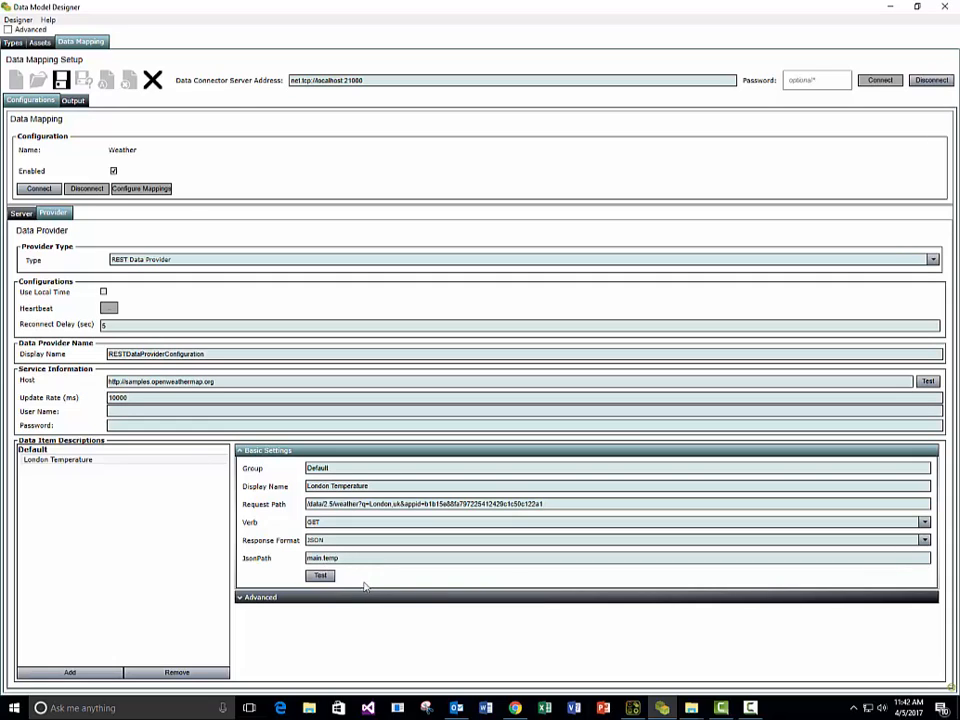
{"action": "left_click", "coordinate": [45, 188]}
{"action": "left_click", "coordinate": [141, 189]}
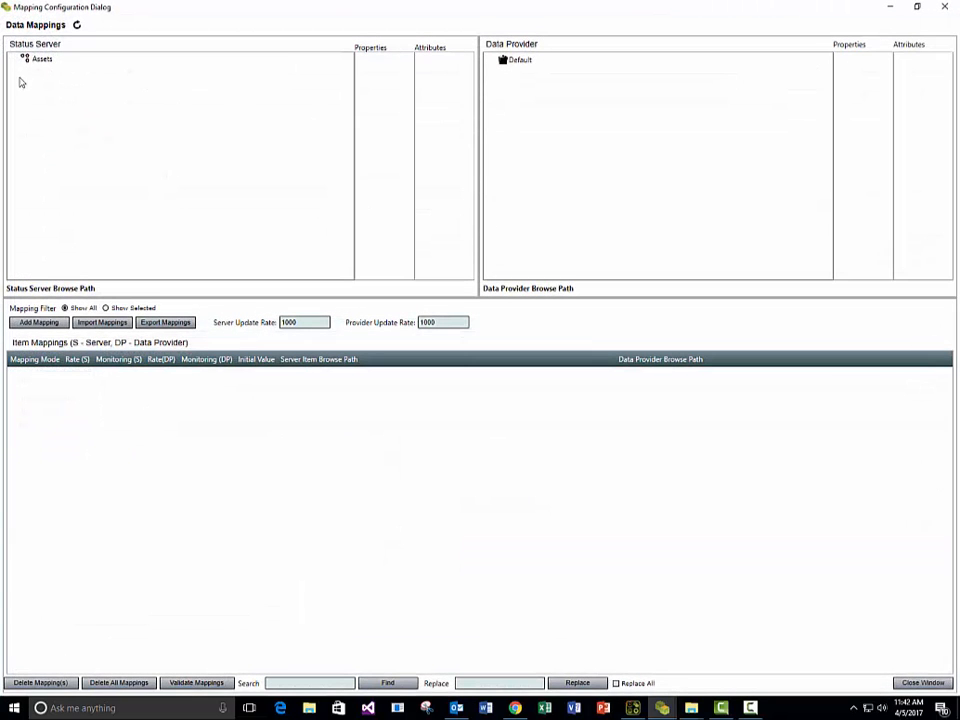
Select Solar Panel 2's Productivity value under London Site, Equipment, Solar Line A1, Solar Panel Collection as the server item.
{"action": "double_click", "coordinate": [40, 59]}
{"action": "double_click", "coordinate": [58, 69]}
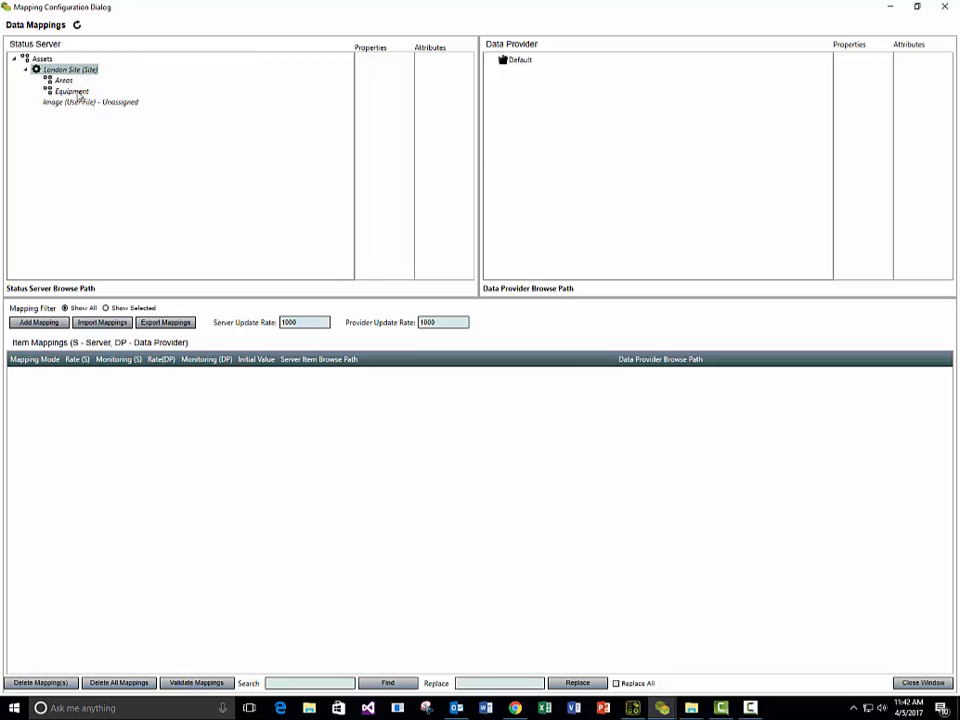
{"action": "double_click", "coordinate": [74, 91]}
{"action": "double_click", "coordinate": [90, 101]}
{"action": "double_click", "coordinate": [114, 124]}
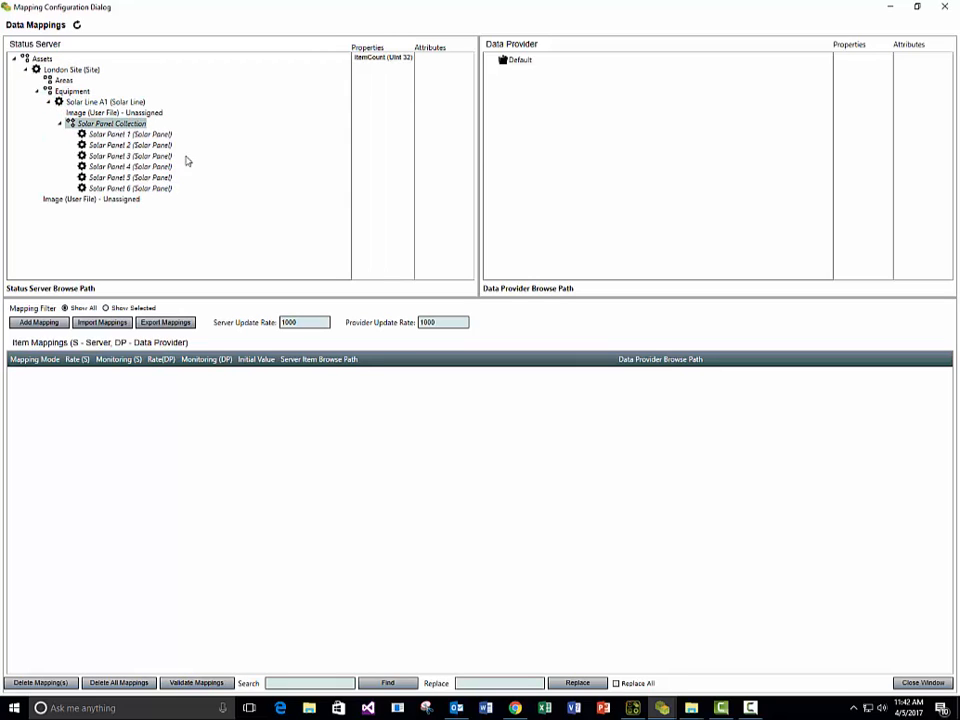
{"action": "double_click", "coordinate": [134, 145]}
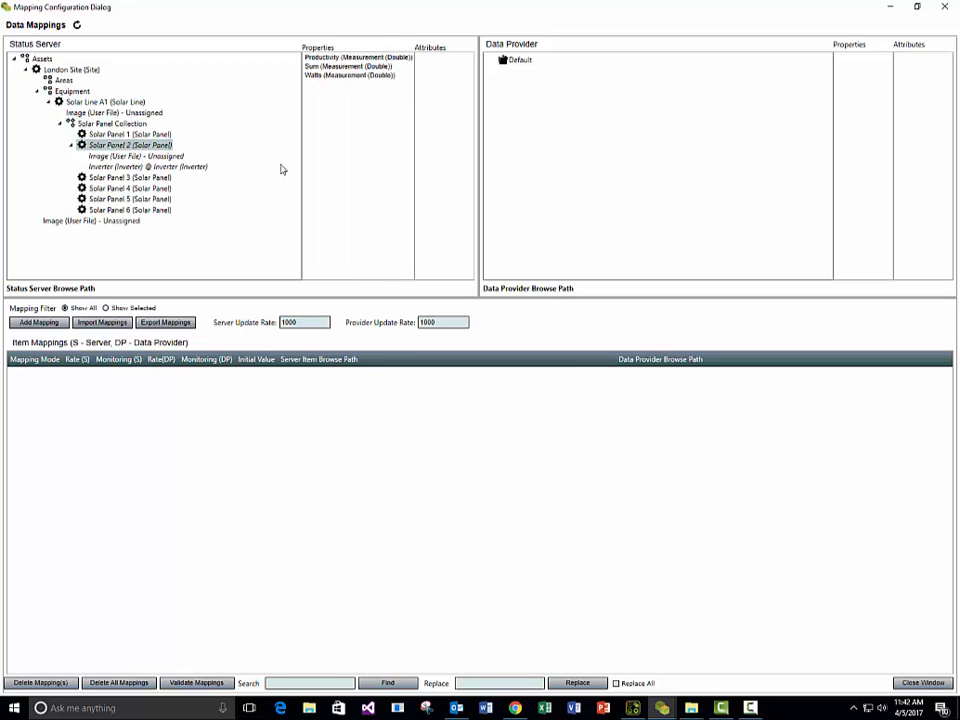
{"action": "left_click", "coordinate": [325, 57]}
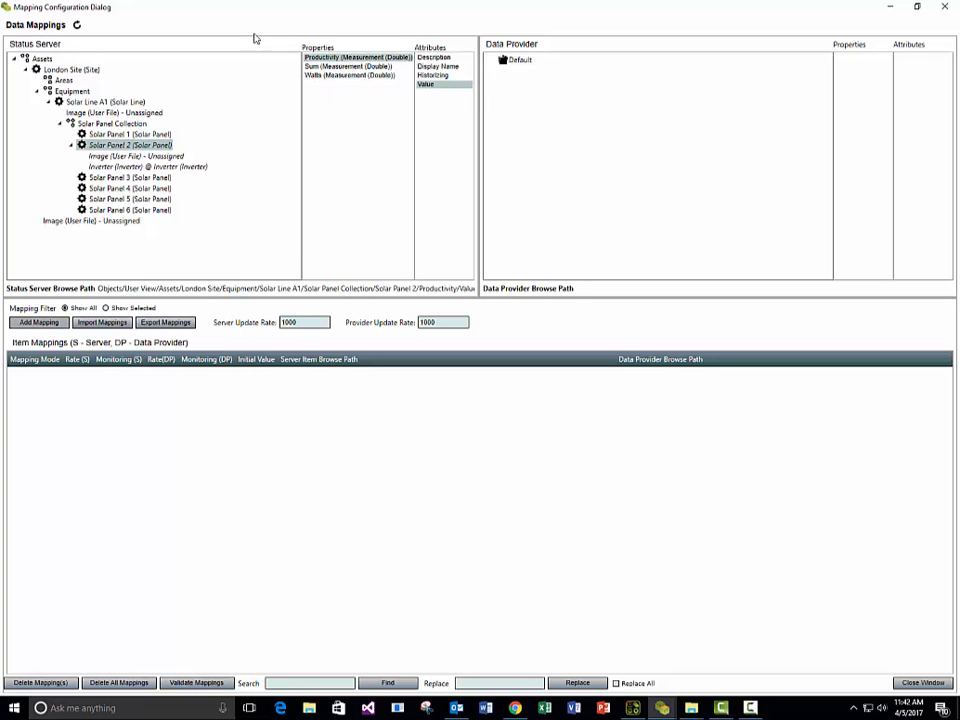
Map the Request value of London Temperature in the provider's Default group to the selected Productivity value.
{"action": "double_click", "coordinate": [521, 62]}
{"action": "left_click", "coordinate": [538, 76]}
{"action": "left_click", "coordinate": [848, 60]}
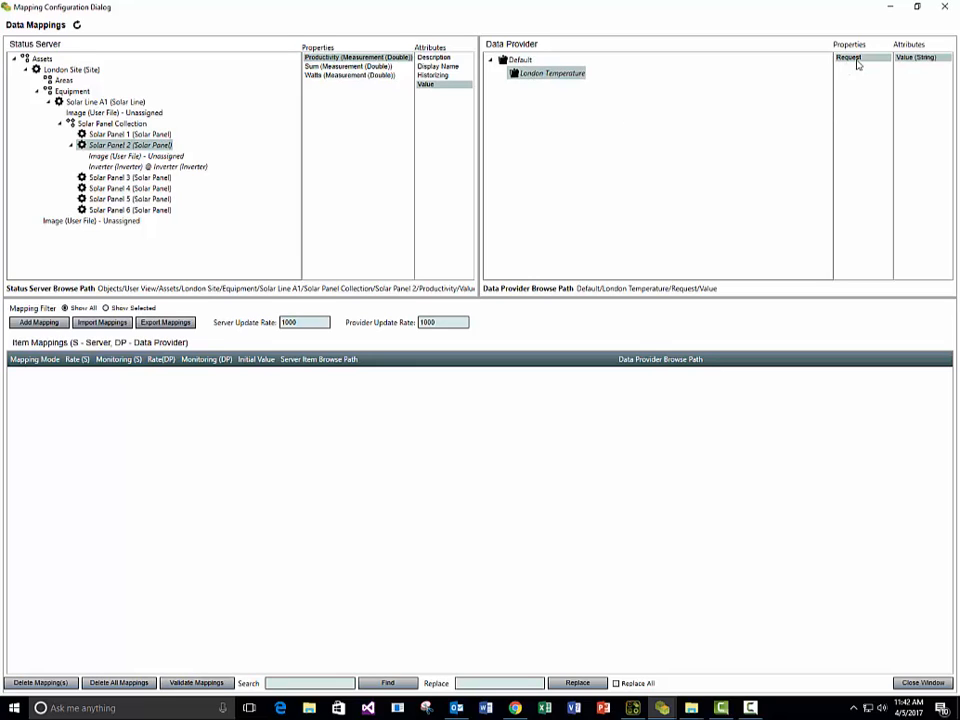
{"action": "right_click", "coordinate": [875, 59]}
{"action": "left_click", "coordinate": [890, 67]}
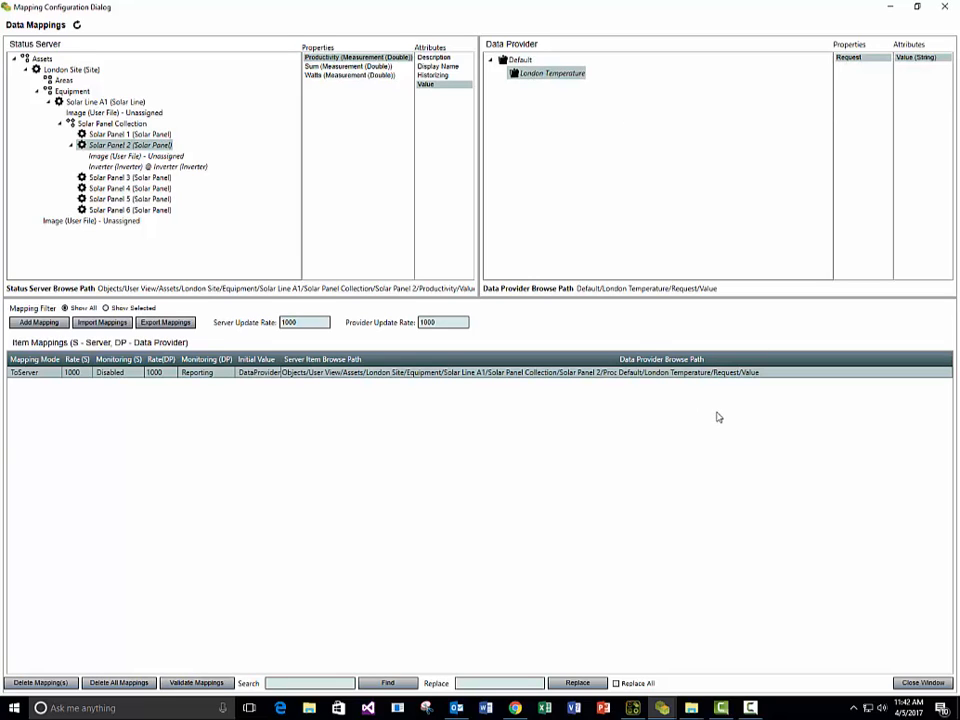
Widen the Server Item Browse Path column, close the mapping configuration and save the data mapping setup.
{"action": "left_click_drag", "start_coordinate": [613, 359], "coordinate": [696, 359]}
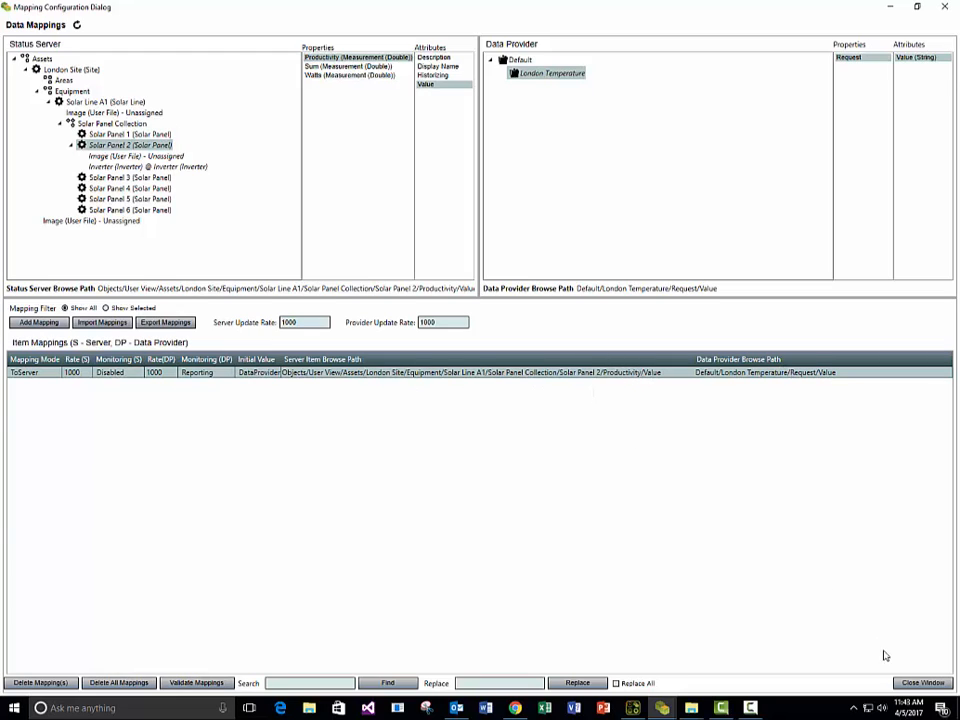
{"action": "left_click", "coordinate": [920, 683]}
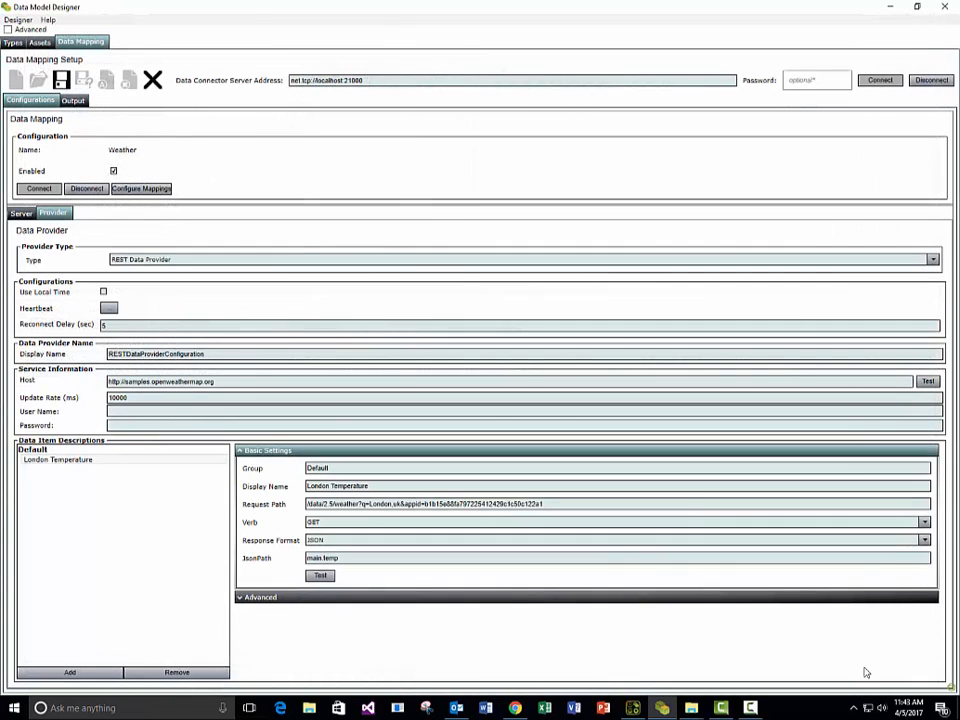
{"action": "left_click", "coordinate": [61, 79]}
Launch Data Model Browser from the Application Launcher and connect to the Status server as Administrator.
{"action": "left_click", "coordinate": [633, 707]}
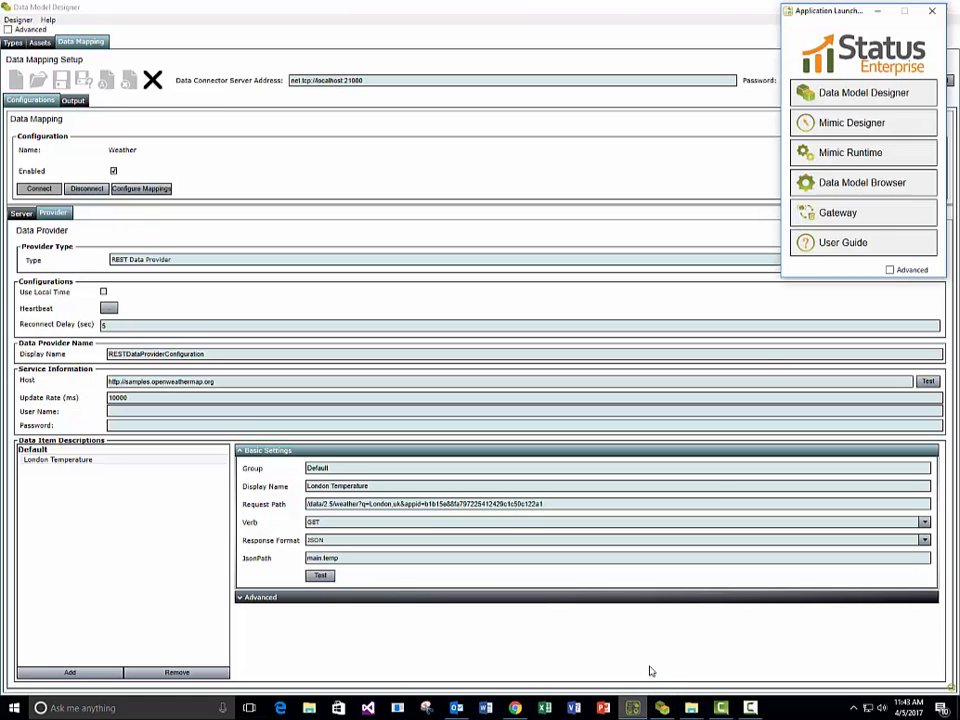
{"action": "left_click", "coordinate": [848, 183]}
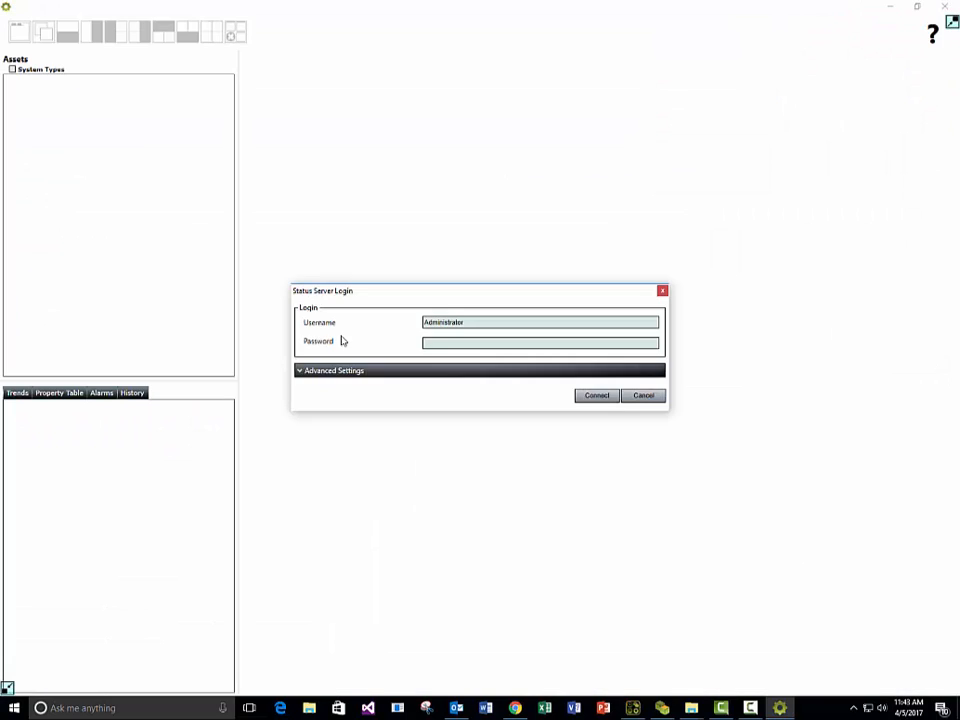
{"action": "left_click", "coordinate": [605, 396]}
Open the property table of Solar Panel 2, found under London Site, Equipment, Solar Line A1, Solar Panel Collection.
{"action": "double_click", "coordinate": [32, 78]}
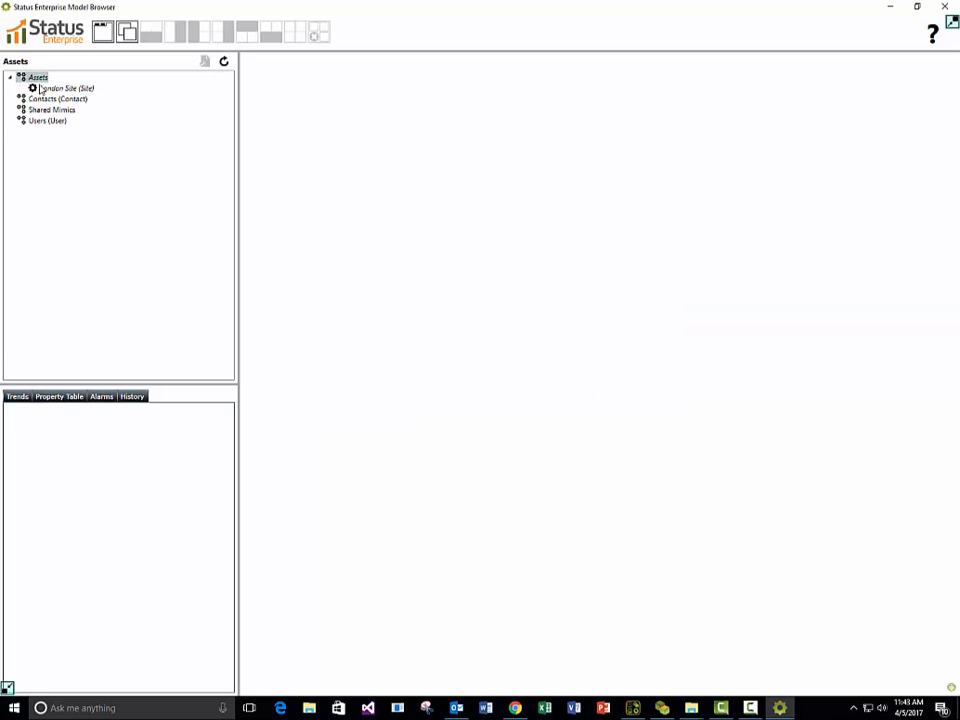
{"action": "double_click", "coordinate": [57, 89]}
{"action": "double_click", "coordinate": [66, 109]}
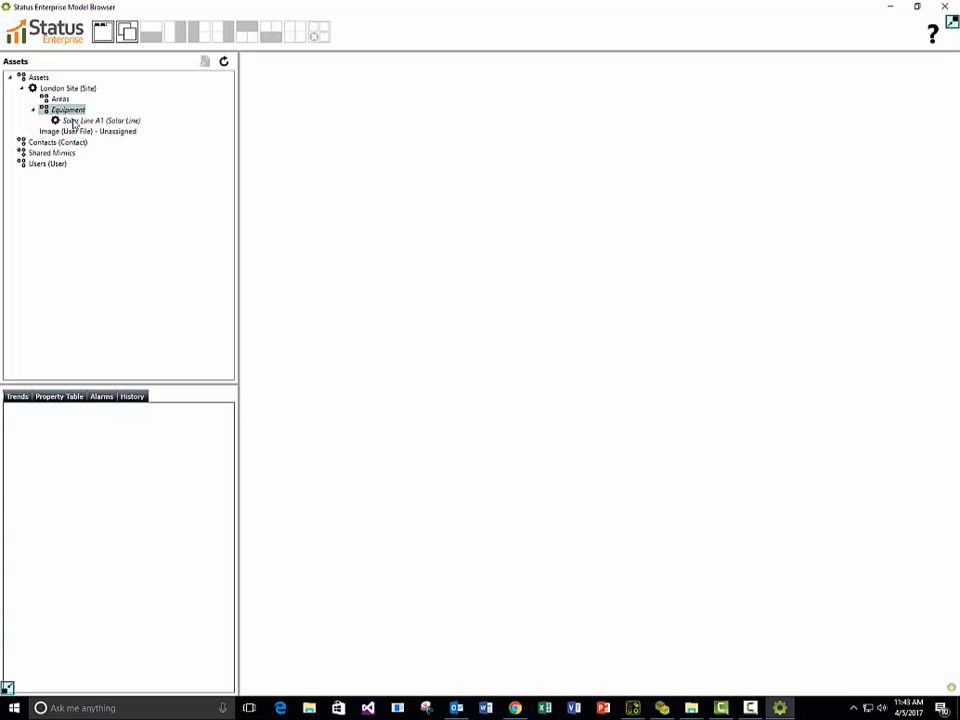
{"action": "double_click", "coordinate": [77, 121]}
{"action": "double_click", "coordinate": [89, 143]}
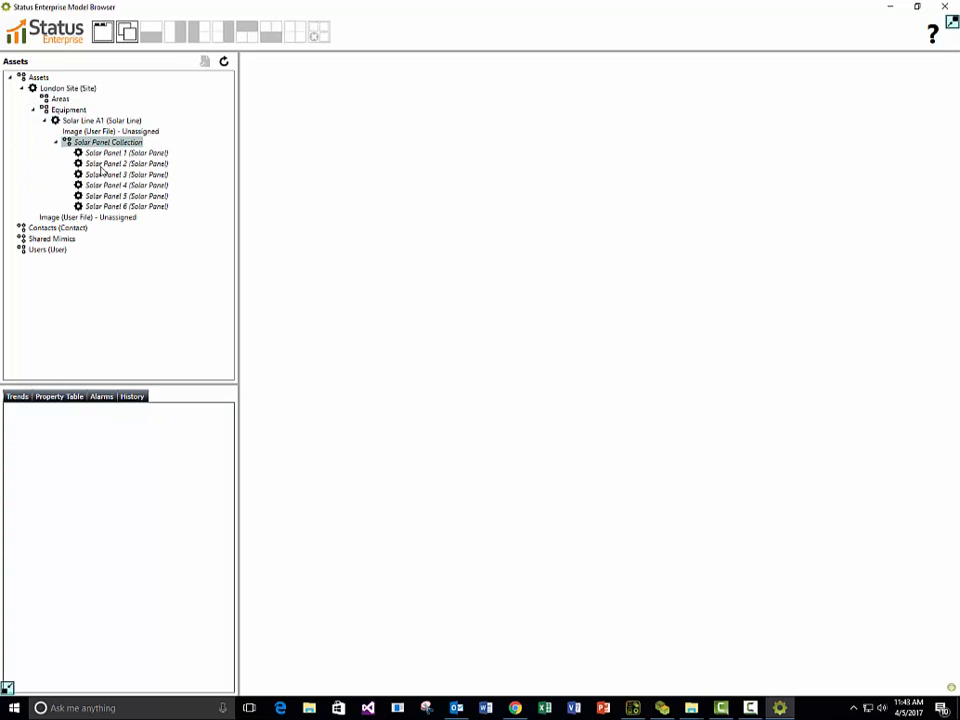
{"action": "double_click", "coordinate": [104, 163]}
{"action": "left_click", "coordinate": [60, 396]}
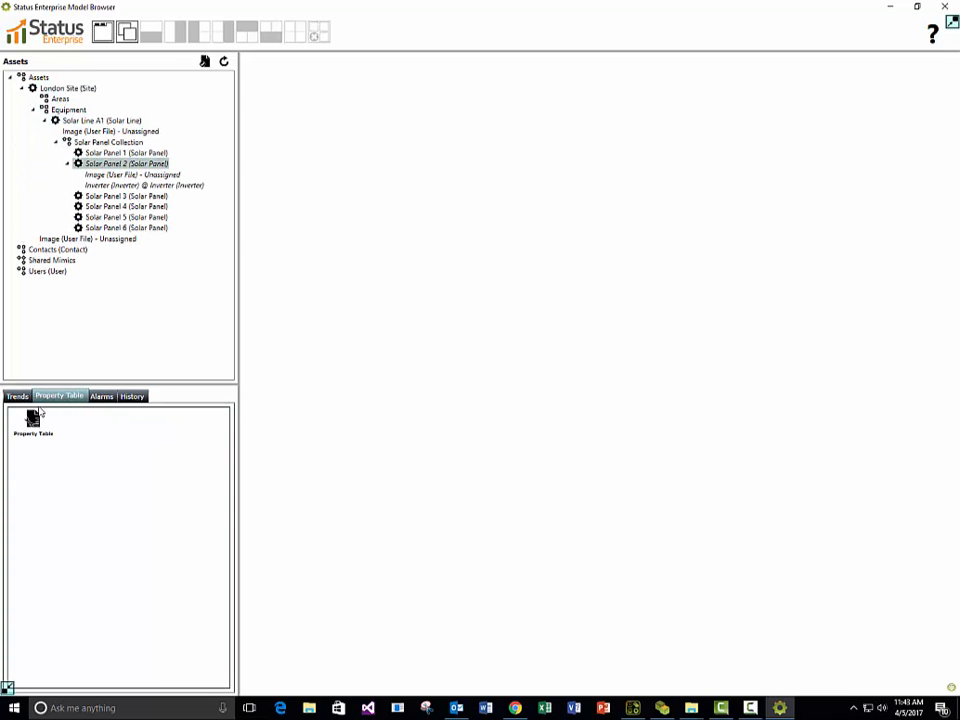
{"action": "left_click", "coordinate": [33, 423]}
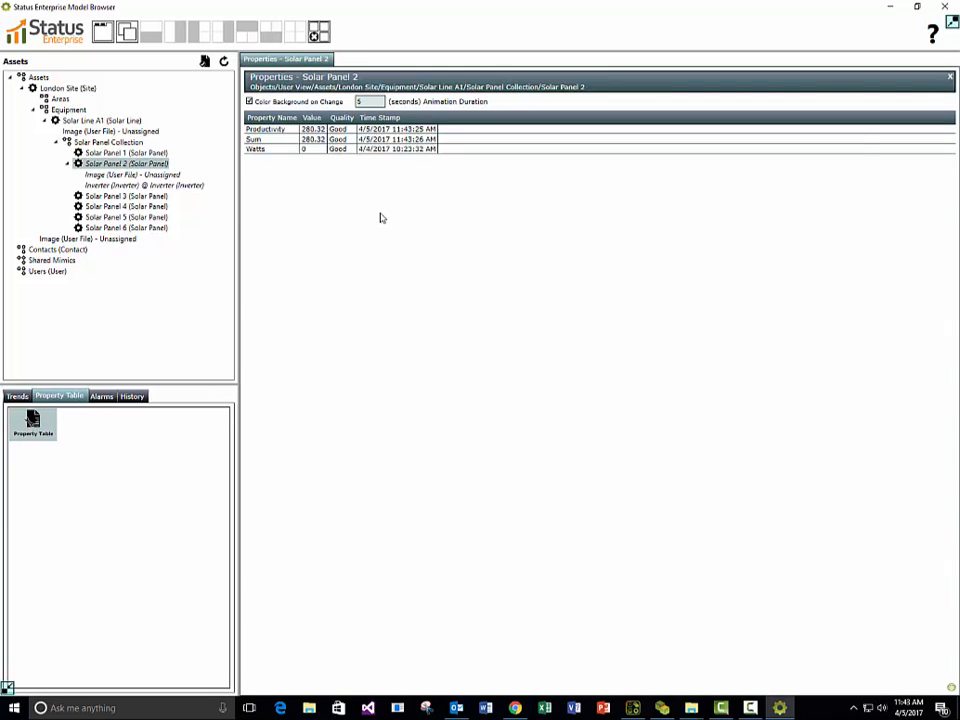
Widen the Value and Property Name columns in Solar Panel 2's property table.
{"action": "left_click", "coordinate": [316, 130]}
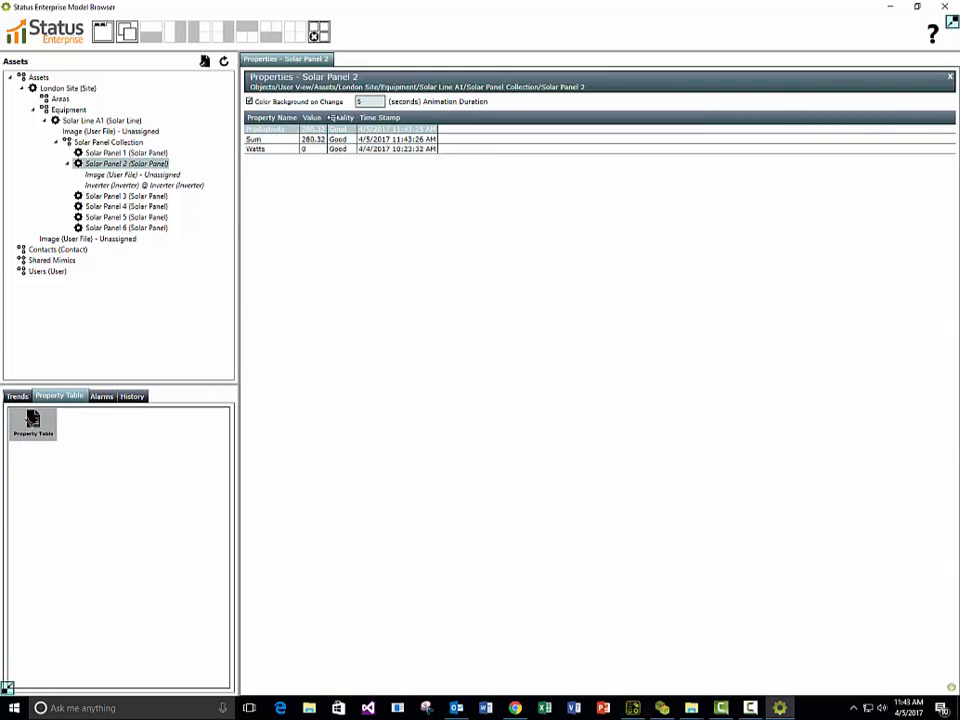
{"action": "left_click_drag", "start_coordinate": [329, 117], "coordinate": [381, 117]}
{"action": "left_click_drag", "start_coordinate": [302, 117], "coordinate": [337, 117]}
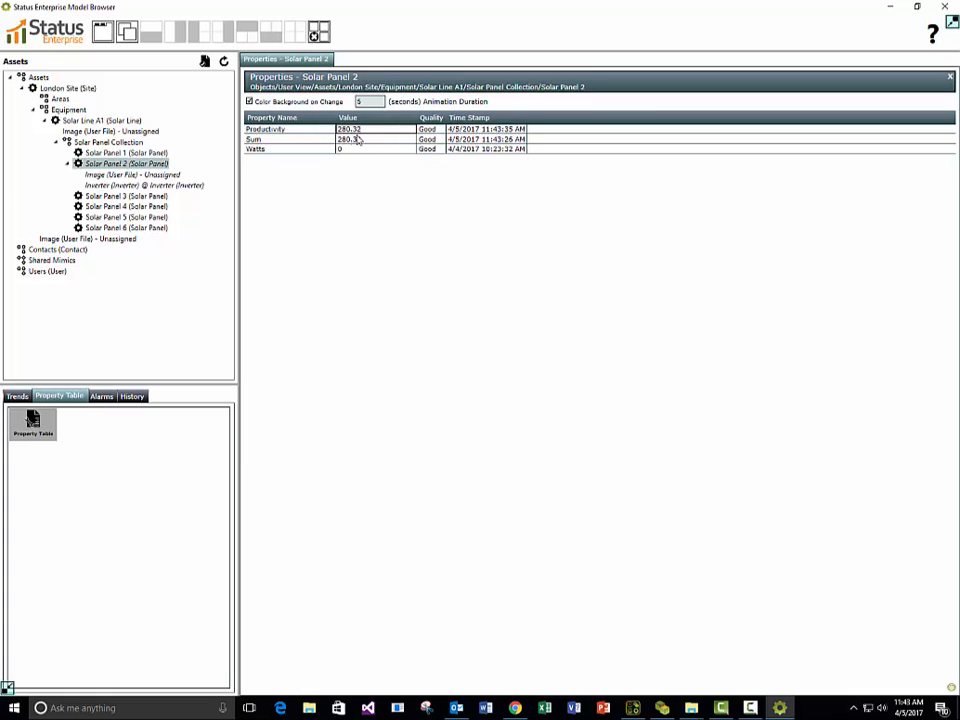
Set Solar Panel 2's Watts value to 100 and select the Productivity row.
{"action": "left_click", "coordinate": [277, 140]}
{"action": "left_click", "coordinate": [258, 150]}
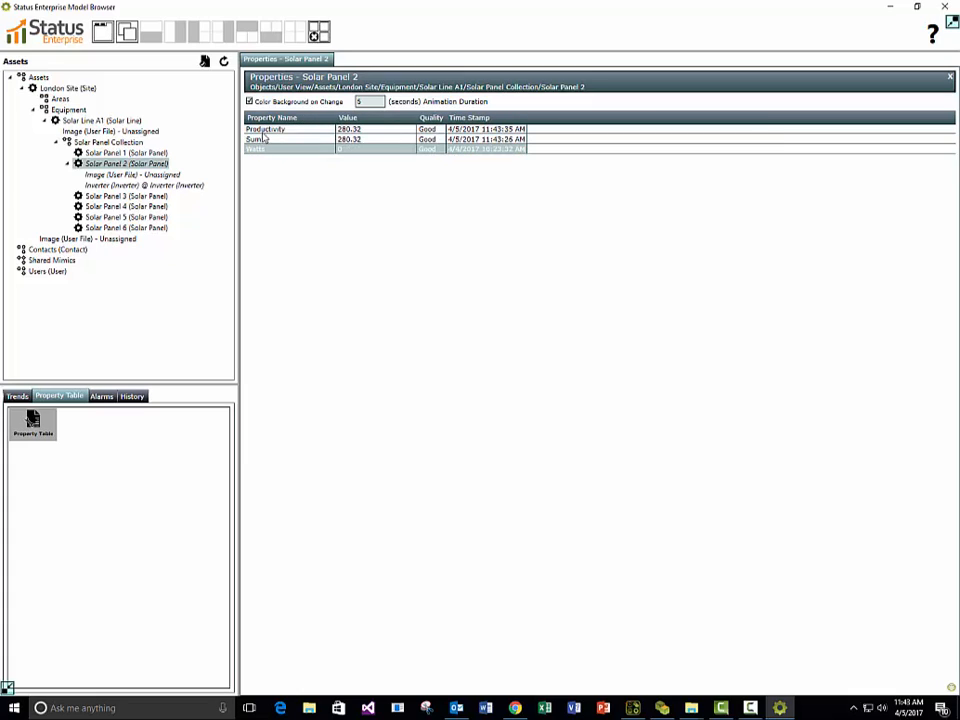
{"action": "left_click", "coordinate": [350, 150]}
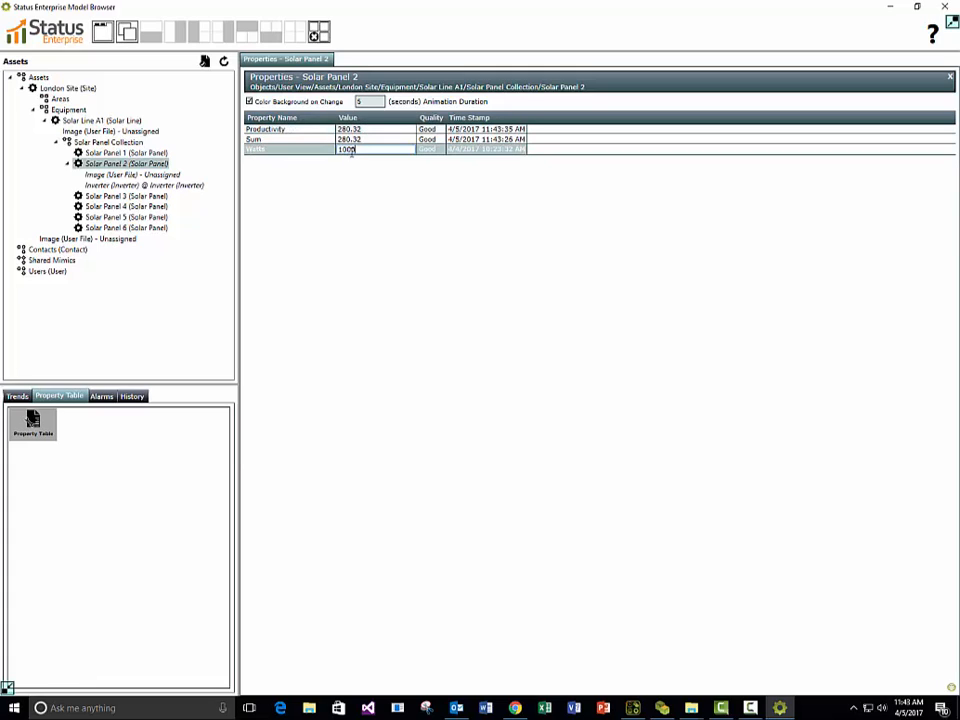
{"action": "type", "text": "100"}
{"action": "key", "text": "Return"}
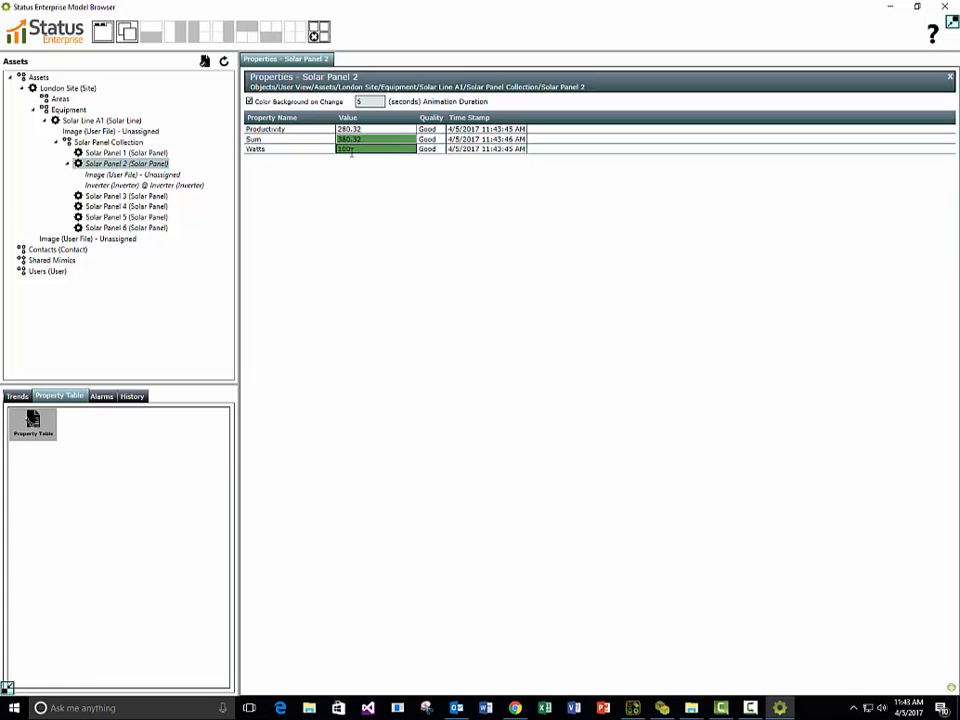
{"action": "left_click", "coordinate": [277, 132]}
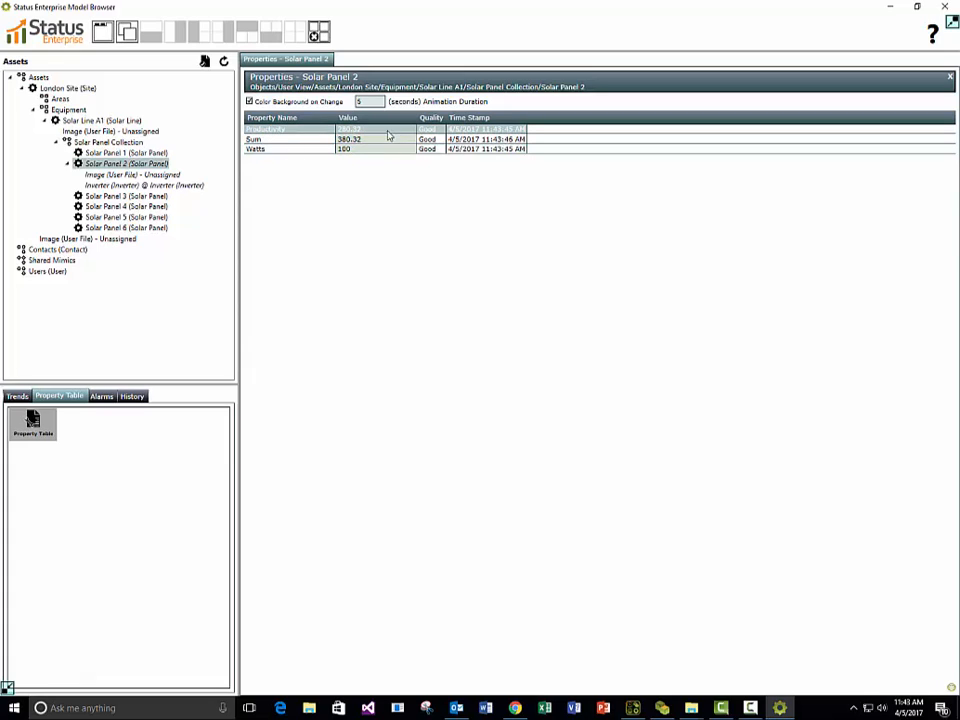